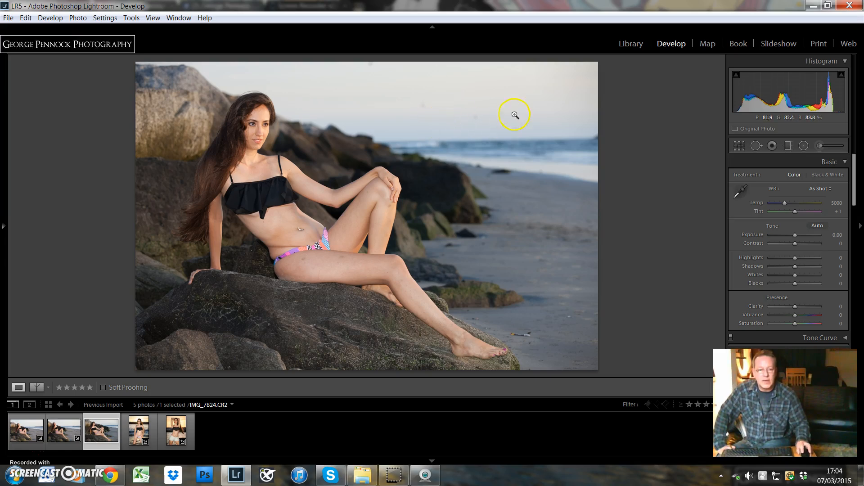
Activate the Spot Removal tool and turn on spot visualization over the sky above the horizon.
{"action": "left_click", "coordinate": [756, 147]}
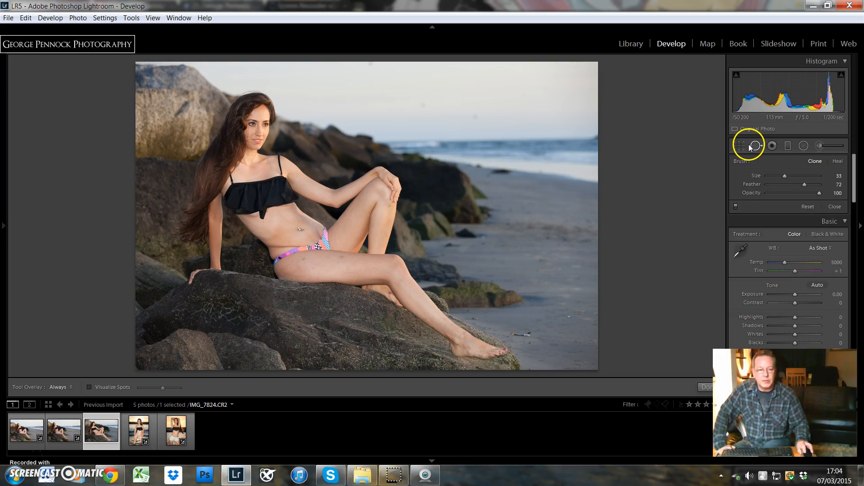
{"action": "left_click", "coordinate": [474, 120]}
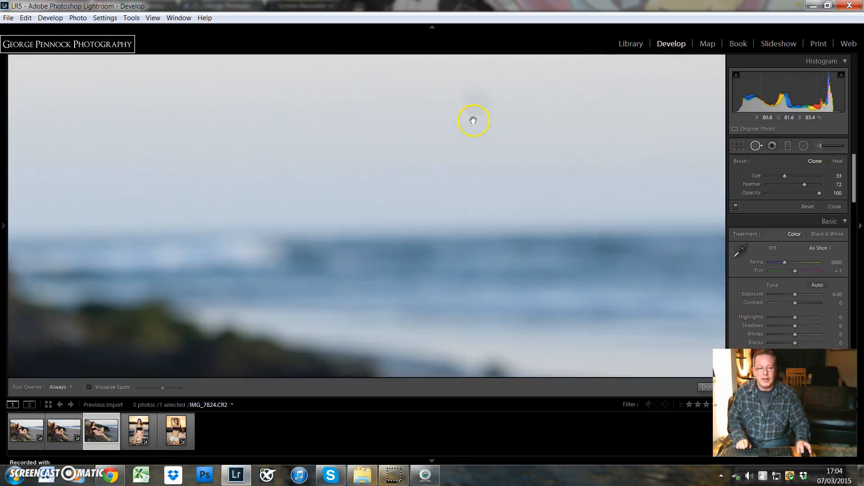
{"action": "left_click", "coordinate": [88, 387]}
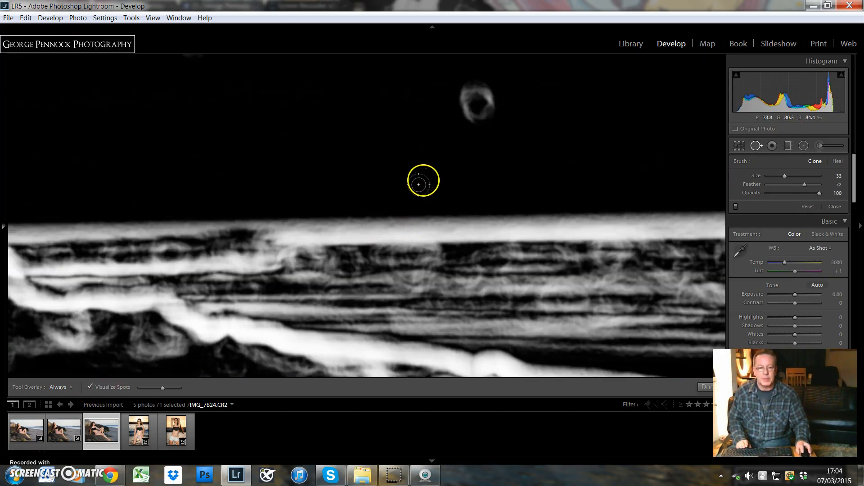
{"action": "left_click_drag", "start_coordinate": [419, 181], "coordinate": [421, 226]}
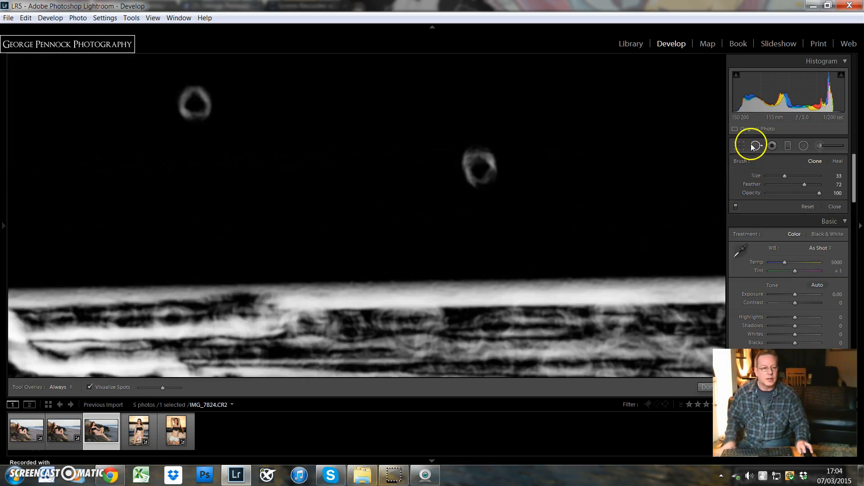
Clone out the two dust spots in the sky above the sea using a brush size of 76.
{"action": "scroll", "coordinate": [496, 189], "scroll_direction": "up", "scroll_amount": 8}
{"action": "scroll", "coordinate": [479, 170], "scroll_direction": "up", "scroll_amount": 1}
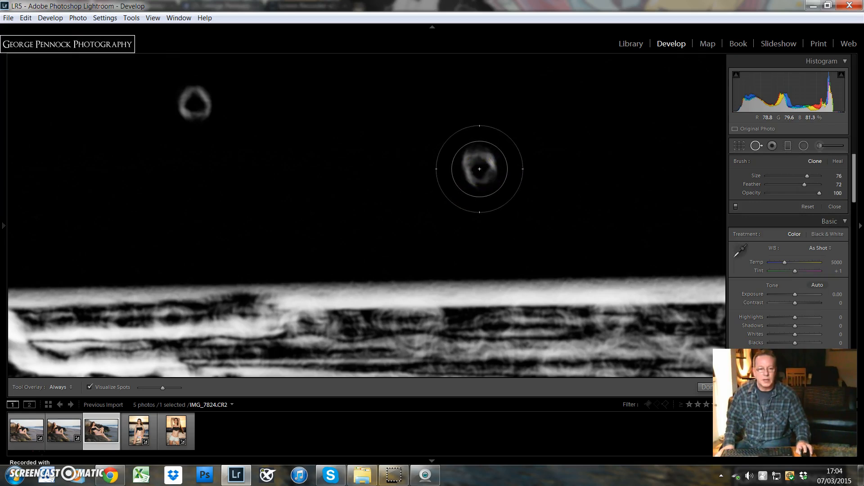
{"action": "left_click", "coordinate": [480, 167]}
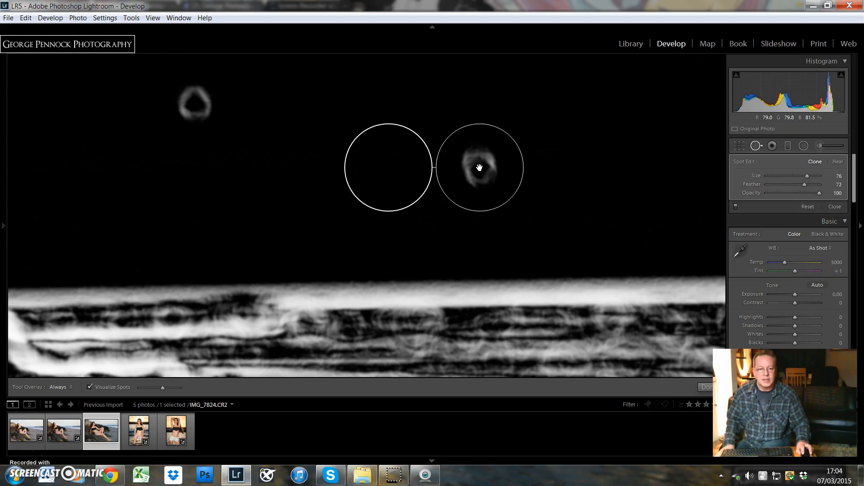
{"action": "left_click", "coordinate": [193, 103]}
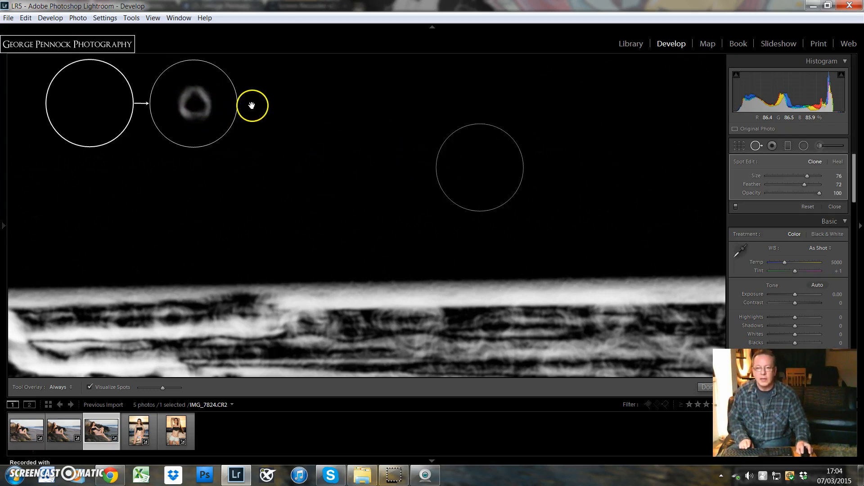
Clone out the dust spot at the upper edge of the sky and finish the spot removal.
{"action": "left_click_drag", "start_coordinate": [252, 105], "coordinate": [345, 338]}
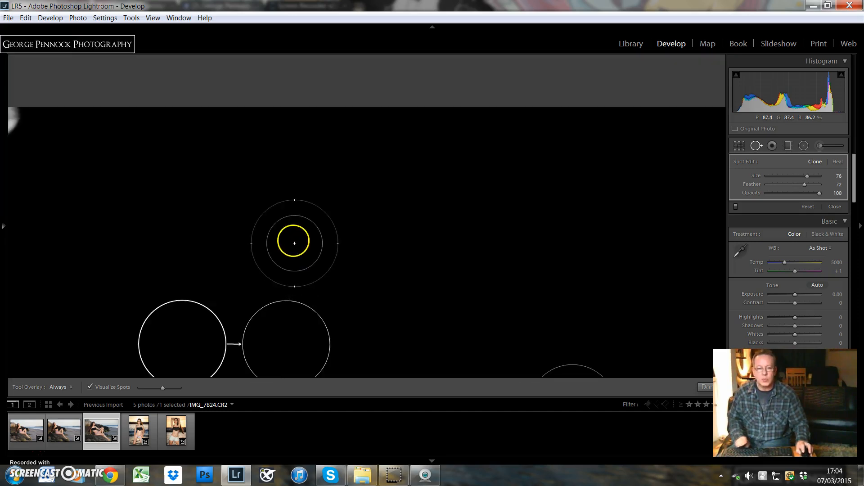
{"action": "left_click_drag", "start_coordinate": [95, 176], "coordinate": [209, 180]}
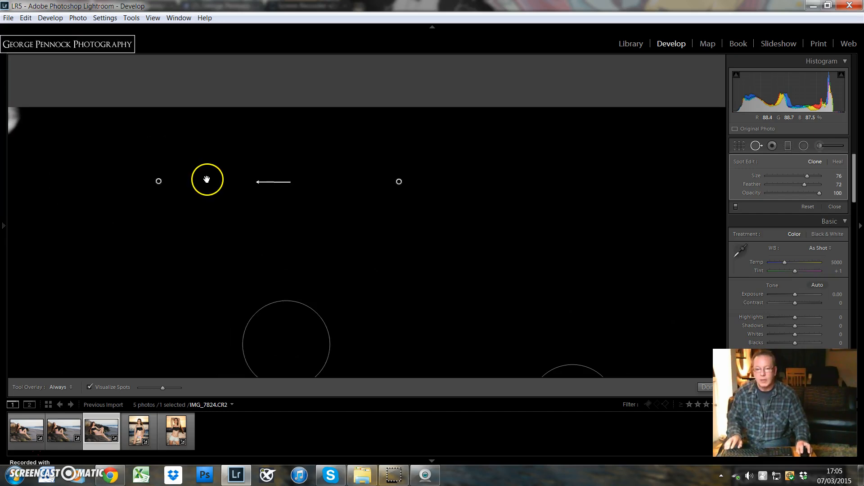
{"action": "key", "text": "ctrl+z"}
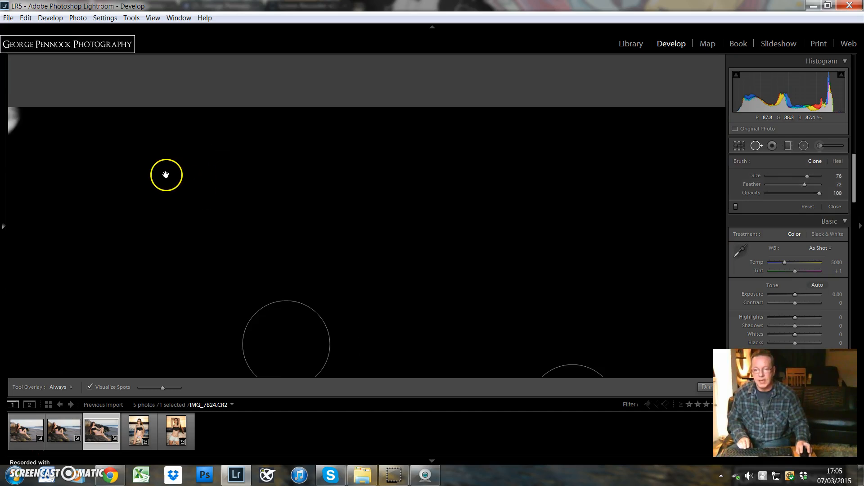
{"action": "left_click_drag", "start_coordinate": [153, 176], "coordinate": [396, 177]}
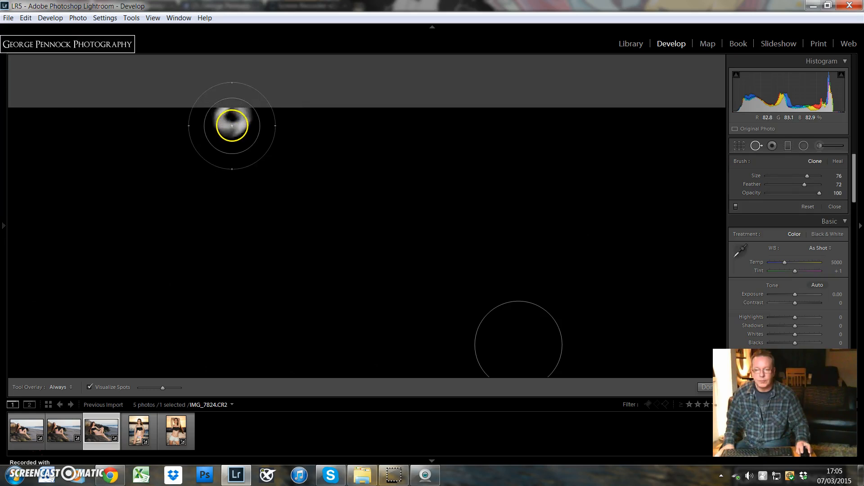
{"action": "left_click", "coordinate": [230, 120]}
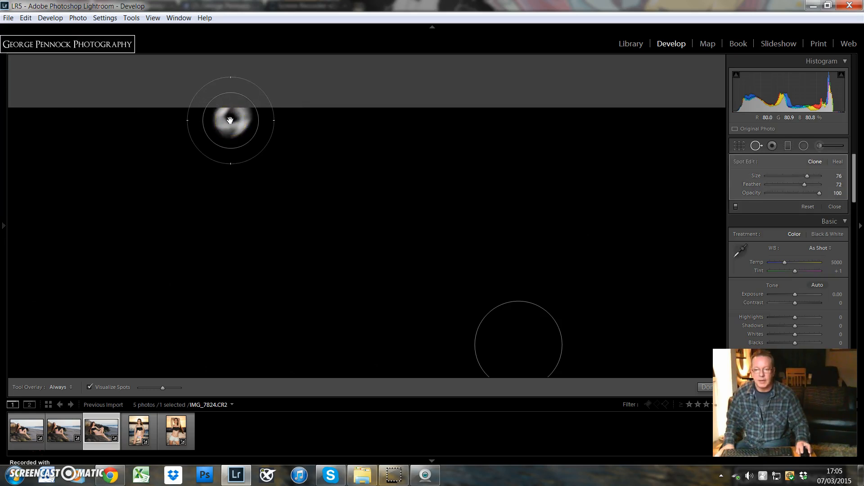
{"action": "left_click", "coordinate": [708, 387]}
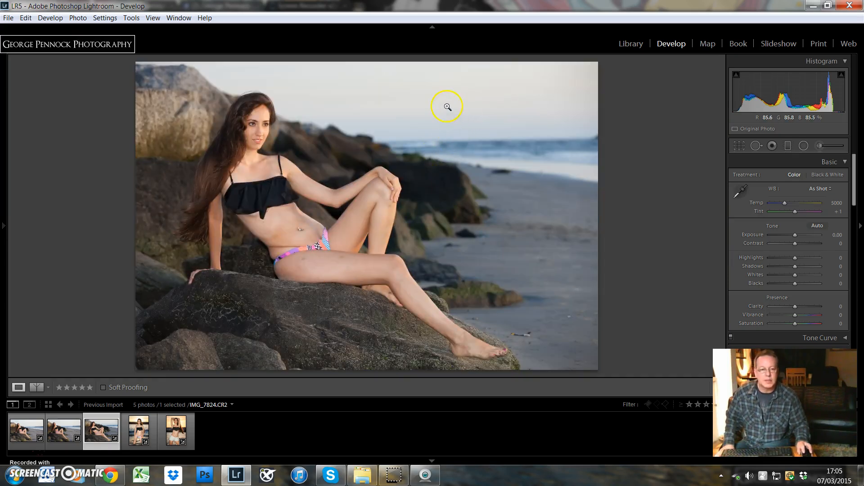
Clone out the dark bruise marks on the model's thigh, reducing the Spot Removal brush size to 52.
{"action": "left_click", "coordinate": [422, 97]}
{"action": "left_click_drag", "start_coordinate": [424, 124], "coordinate": [424, 126]}
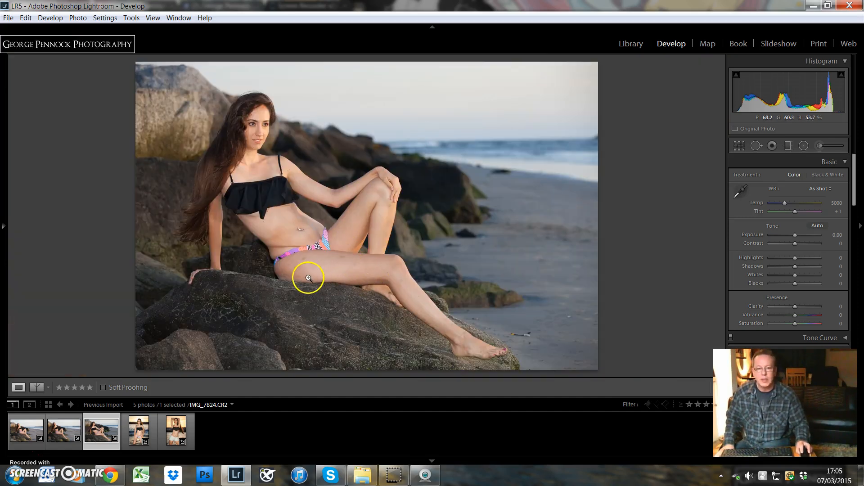
{"action": "left_click", "coordinate": [342, 260]}
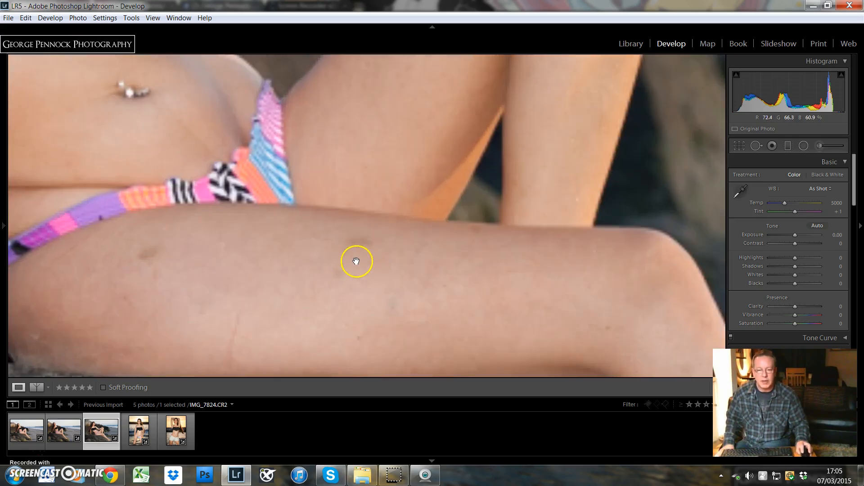
{"action": "left_click", "coordinate": [756, 148]}
{"action": "scroll", "coordinate": [348, 255], "scroll_direction": "down", "scroll_amount": 7}
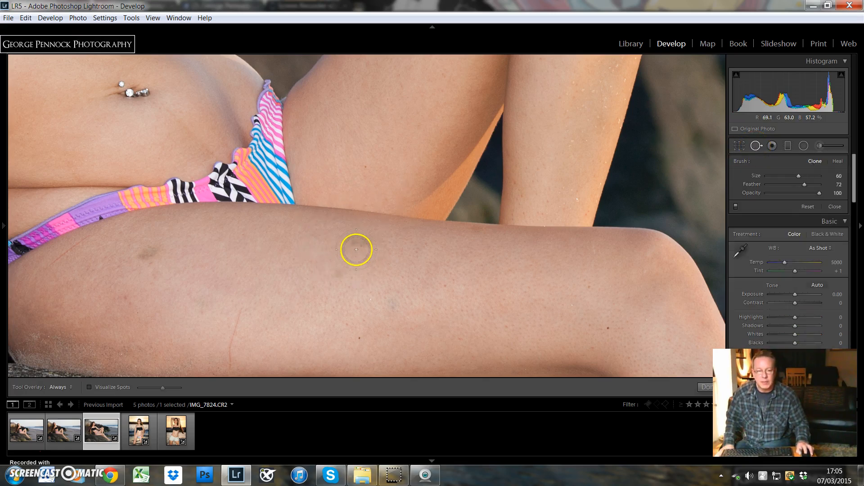
{"action": "mouse_move", "coordinate": [354, 243]}
{"action": "left_mouse_down"}
{"action": "mouse_move", "coordinate": [371, 245]}
{"action": "mouse_move", "coordinate": [348, 243]}
{"action": "left_mouse_up"}
{"action": "mouse_move", "coordinate": [144, 257]}
{"action": "left_mouse_down"}
{"action": "mouse_move", "coordinate": [153, 253]}
{"action": "mouse_move", "coordinate": [137, 256]}
{"action": "left_mouse_up"}
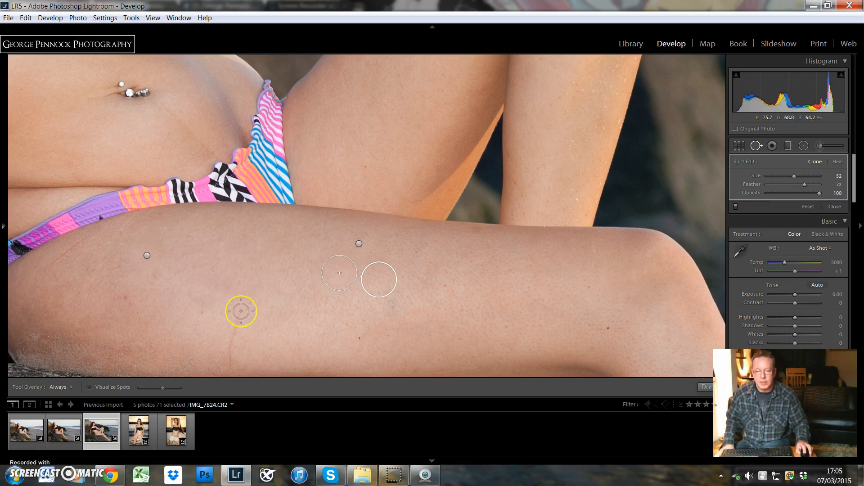
Clone out the red scratch on the lower thigh with a brush size of 31 and finish the spot removal.
{"action": "scroll", "coordinate": [241, 311], "scroll_direction": "down", "scroll_amount": 5}
{"action": "left_click_drag", "start_coordinate": [239, 311], "coordinate": [231, 369]}
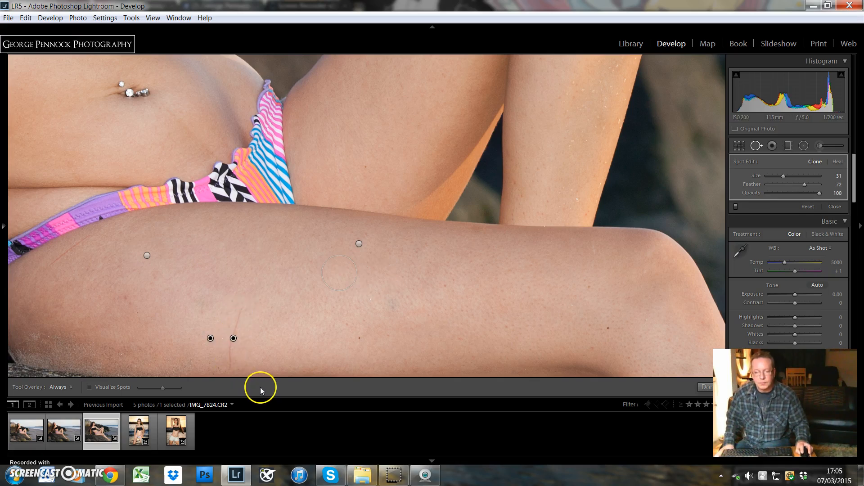
{"action": "left_click", "coordinate": [705, 388]}
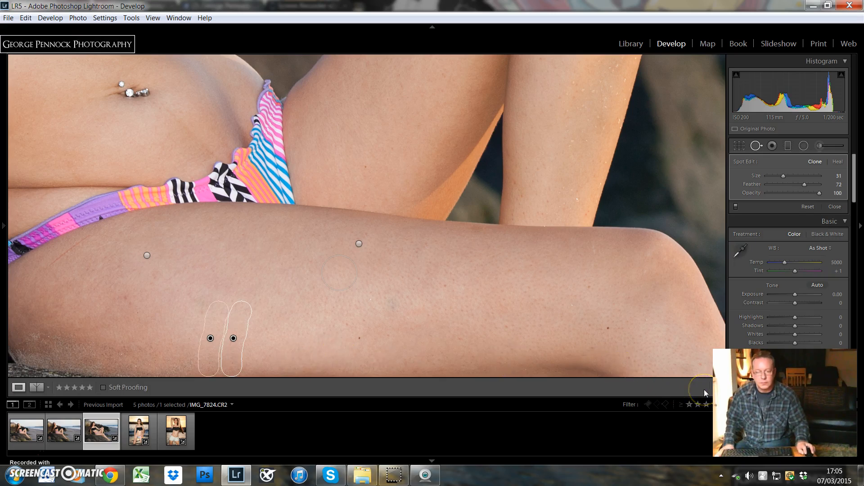
{"action": "left_click", "coordinate": [368, 289]}
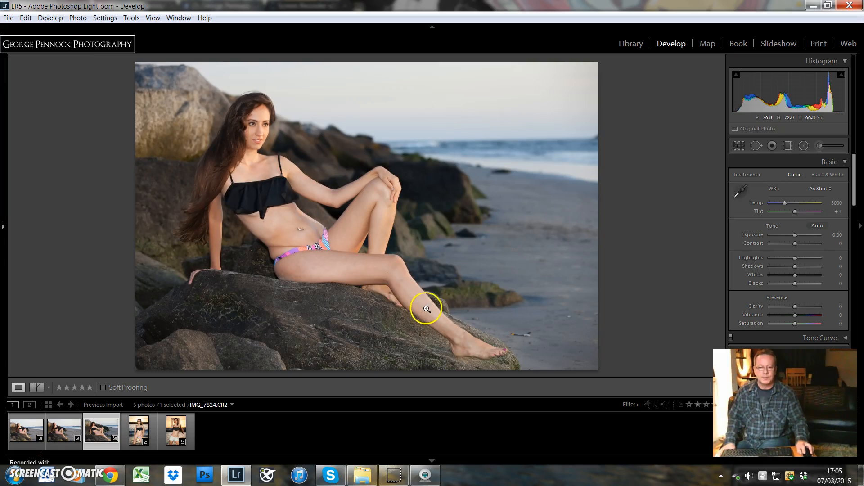
Clone out the litter on the sand beyond the foot at brush size 63, sampling clean sand beside the rock.
{"action": "left_click", "coordinate": [483, 299]}
{"action": "left_click_drag", "start_coordinate": [510, 347], "coordinate": [315, 147]}
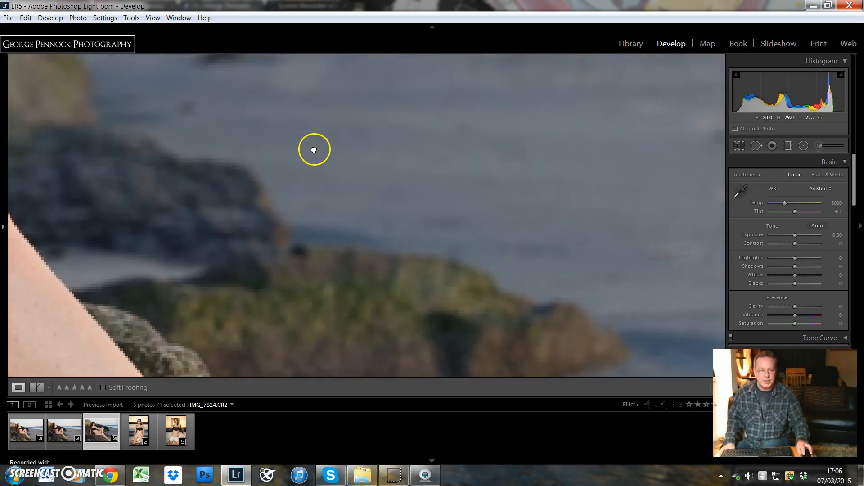
{"action": "left_click", "coordinate": [579, 288]}
{"action": "left_click", "coordinate": [487, 264]}
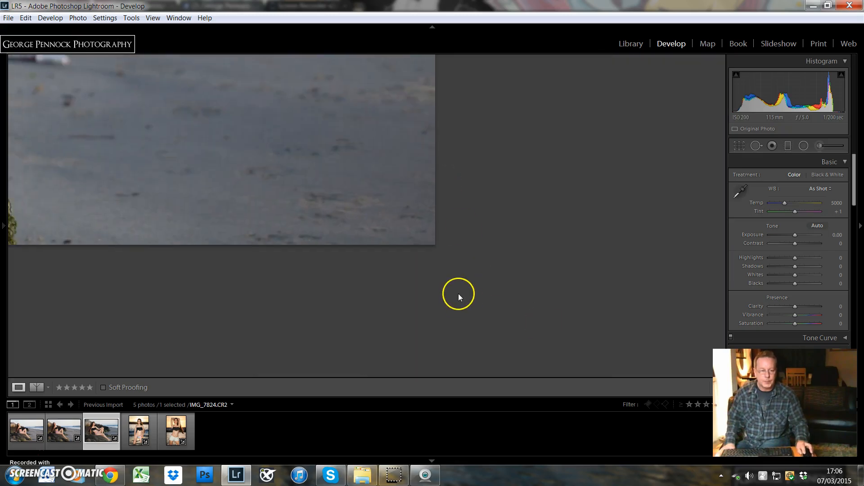
{"action": "left_click", "coordinate": [458, 294]}
{"action": "left_click", "coordinate": [526, 339]}
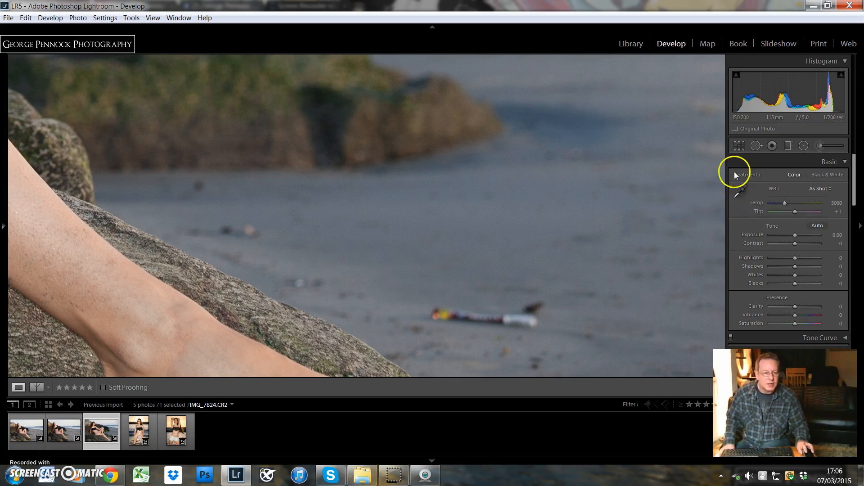
{"action": "left_click", "coordinate": [757, 147]}
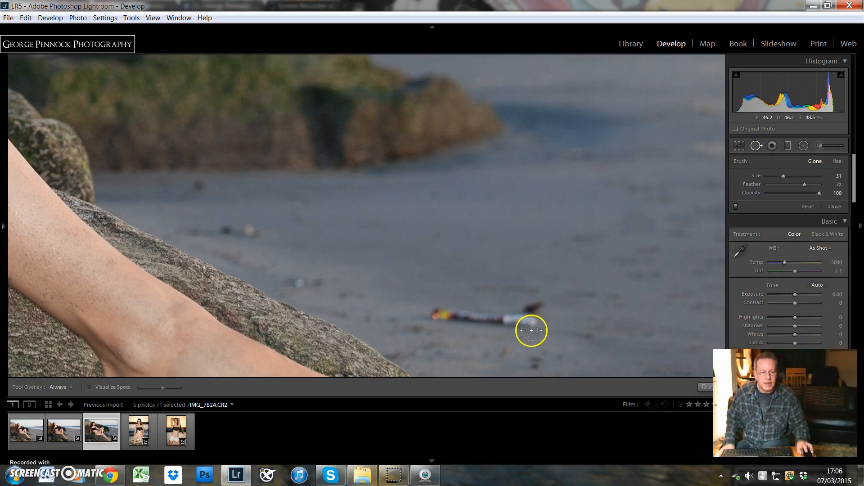
{"action": "scroll", "coordinate": [533, 324], "scroll_direction": "up", "scroll_amount": 2}
{"action": "left_click_drag", "start_coordinate": [533, 321], "coordinate": [433, 309]}
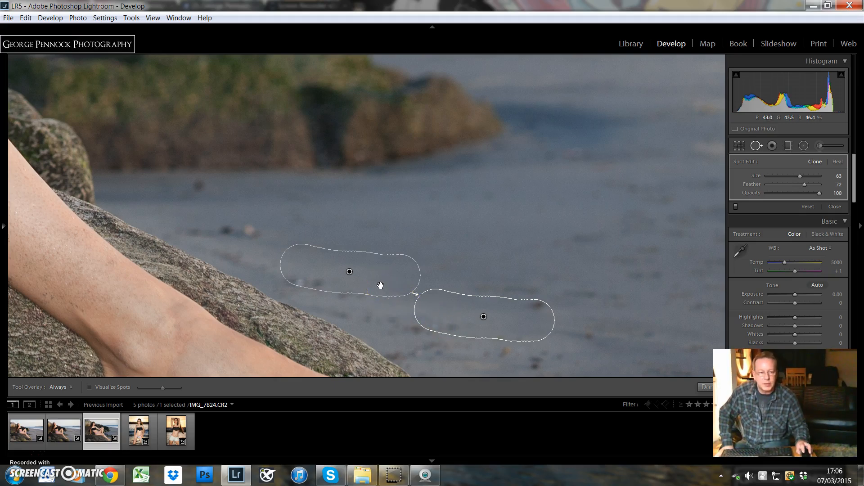
{"action": "left_click", "coordinate": [357, 276]}
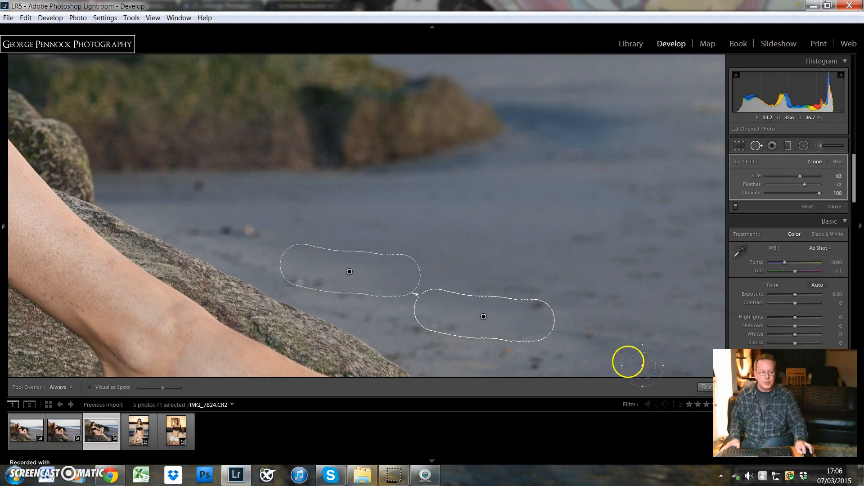
{"action": "left_click", "coordinate": [706, 387]}
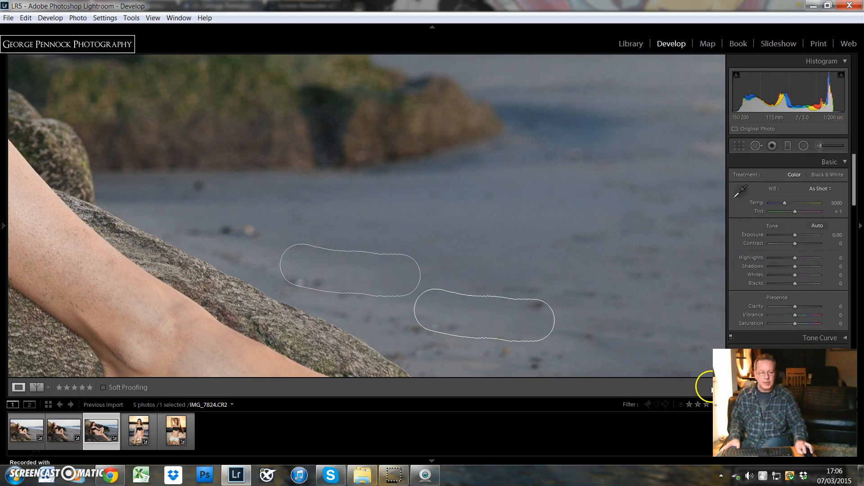
Compare the retouched photo with the original in split and side-by-side before/after views, and return to the single-photo view.
{"action": "left_click", "coordinate": [420, 315]}
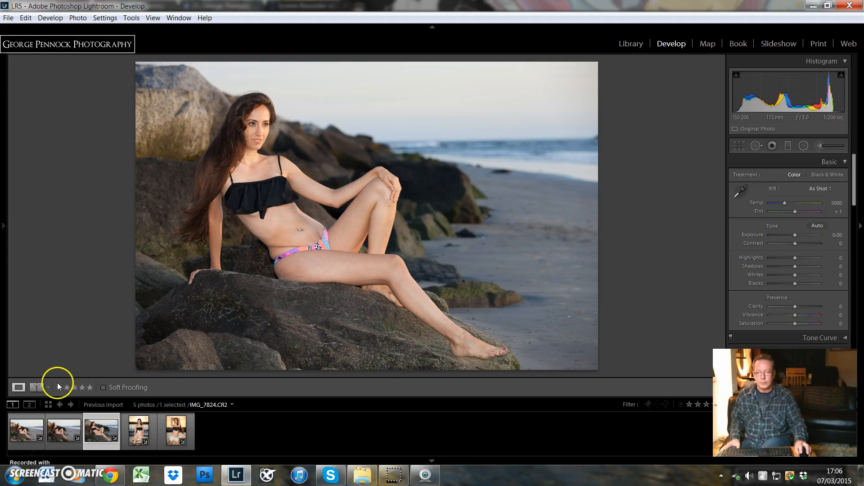
{"action": "left_click", "coordinate": [36, 386]}
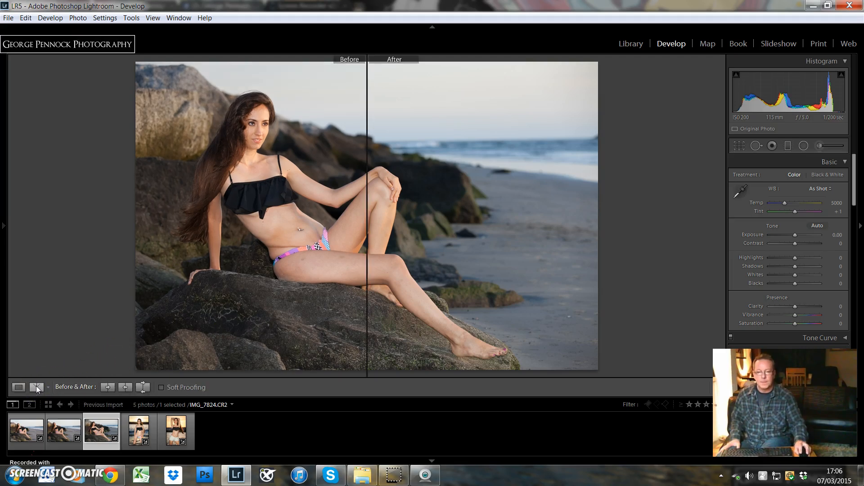
{"action": "left_click", "coordinate": [36, 386]}
{"action": "left_click", "coordinate": [36, 387]}
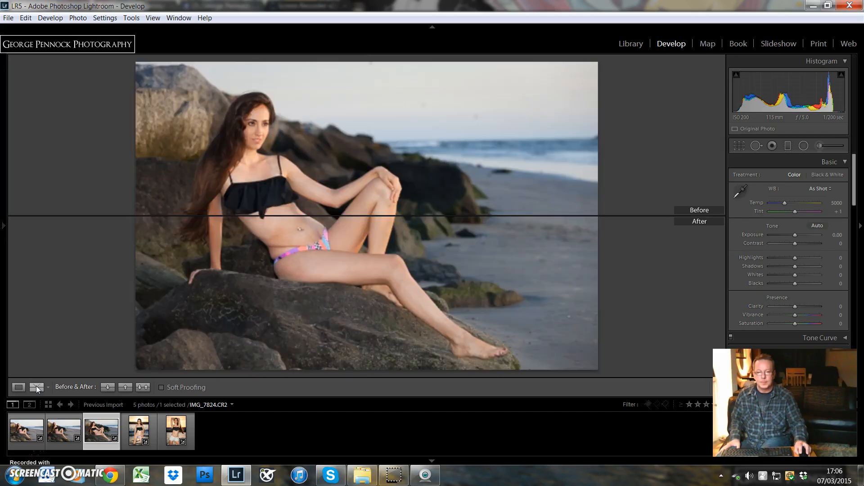
{"action": "left_click", "coordinate": [36, 388]}
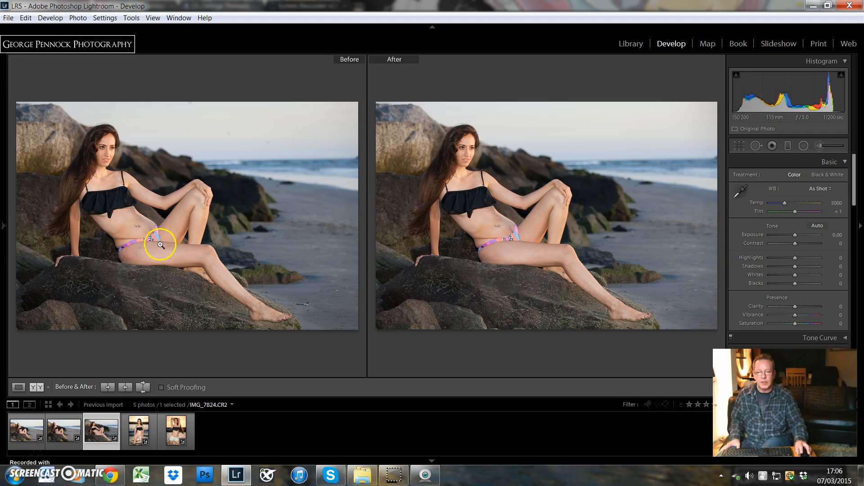
{"action": "left_click", "coordinate": [18, 387]}
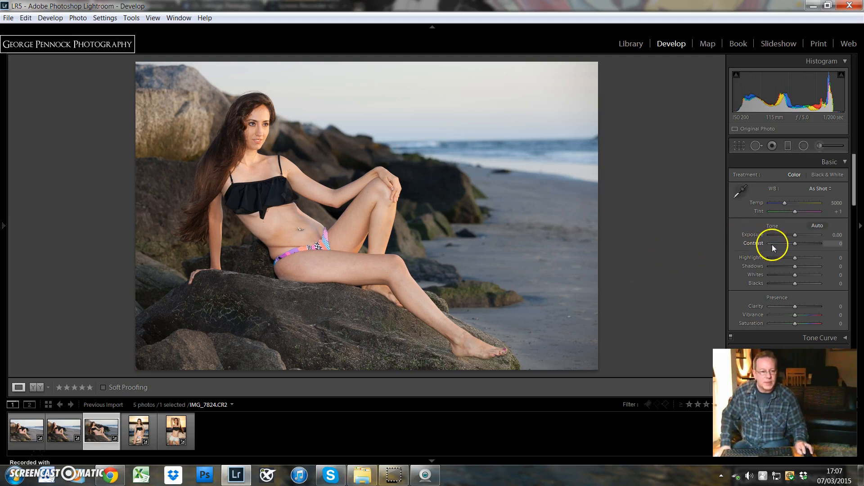
Adjust the photo's tone to Contrast +6, Highlights +3, Whites +3 and Blacks +19.
{"action": "left_click_drag", "start_coordinate": [795, 244], "coordinate": [797, 244]}
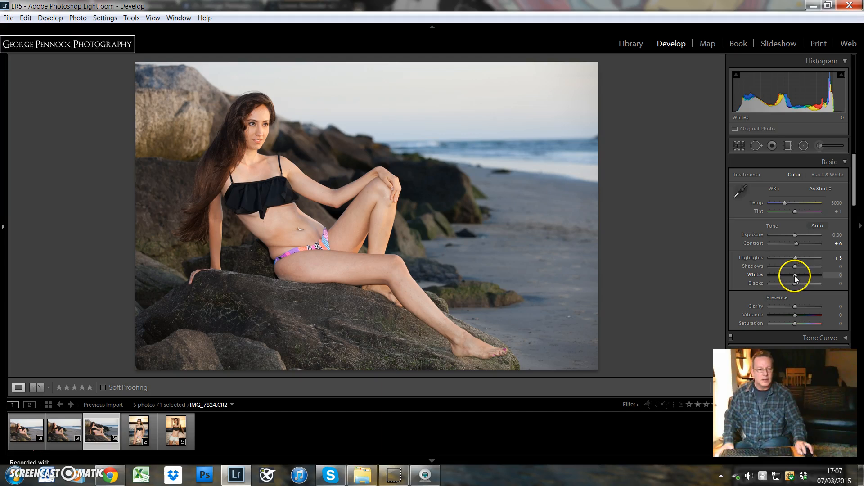
{"action": "scroll", "coordinate": [795, 275], "scroll_direction": "up", "scroll_amount": 3}
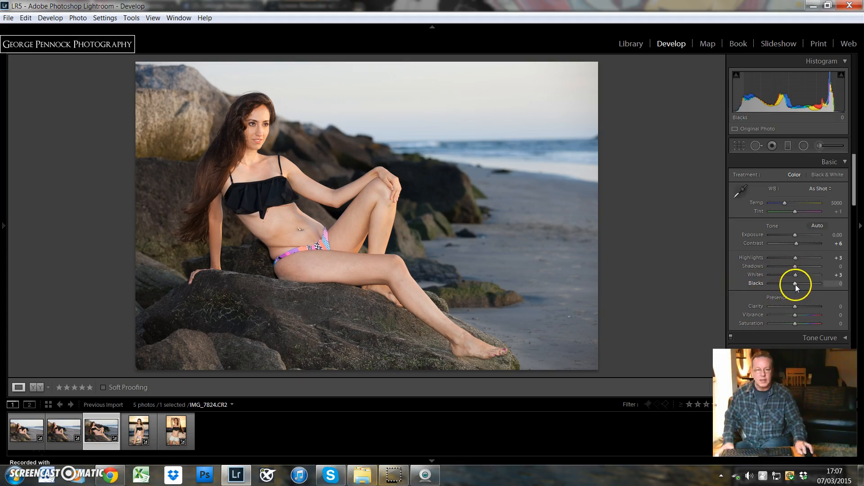
{"action": "left_click_drag", "start_coordinate": [795, 283], "coordinate": [798, 283]}
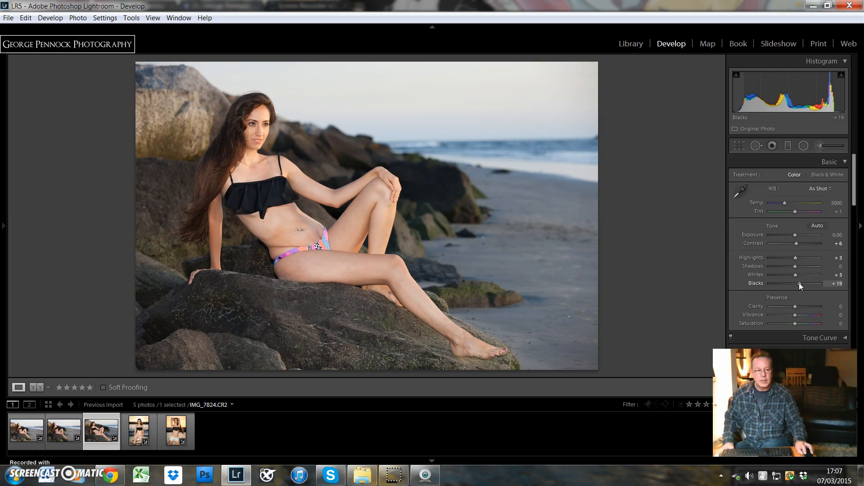
Set the photo's Clarity to +5 and Vibrance to +10.
{"action": "left_click", "coordinate": [788, 301]}
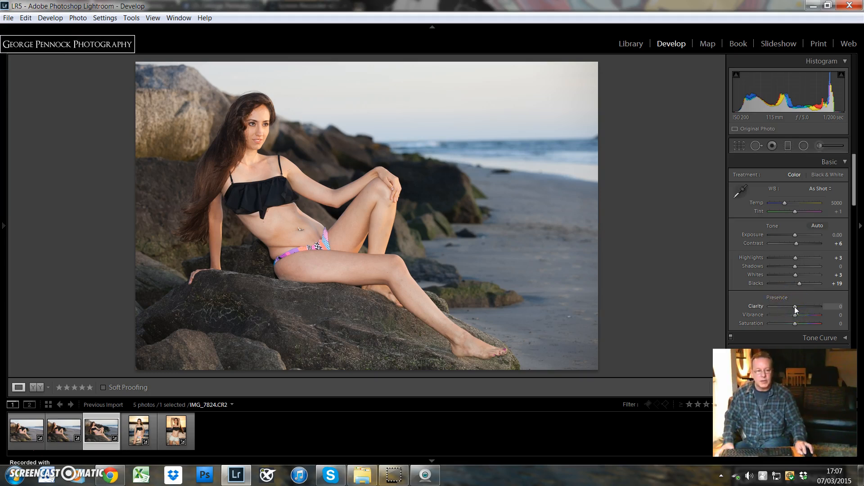
{"action": "key", "text": "Up"}
{"action": "left_click", "coordinate": [789, 311]}
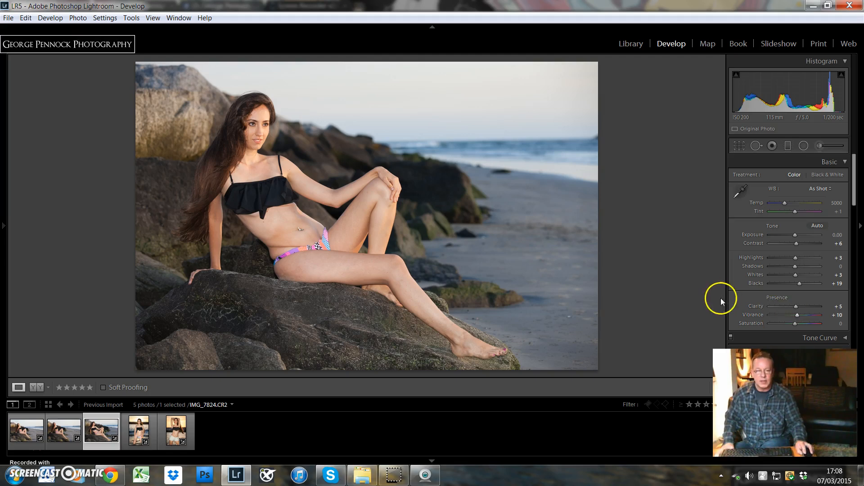
Raise the HSL luminance of Orange to +3 and of Blue to +18.
{"action": "left_click_drag", "start_coordinate": [853, 194], "coordinate": [856, 245]}
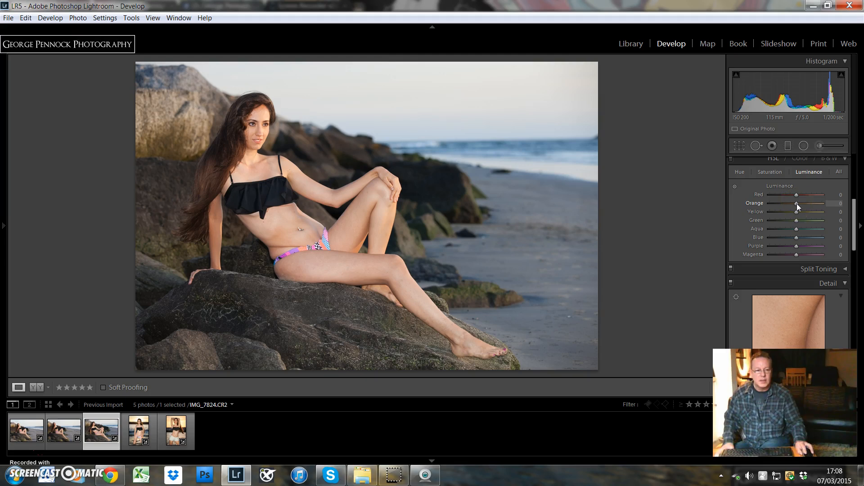
{"action": "left_click_drag", "start_coordinate": [797, 203], "coordinate": [798, 203]}
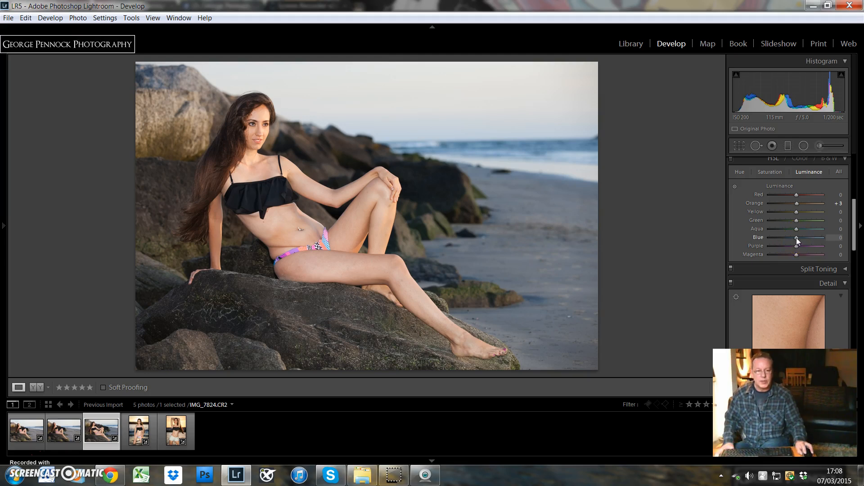
{"action": "mouse_move", "coordinate": [795, 238]}
{"action": "left_mouse_down"}
{"action": "mouse_move", "coordinate": [807, 238]}
{"action": "mouse_move", "coordinate": [789, 238]}
{"action": "mouse_move", "coordinate": [800, 236]}
{"action": "left_mouse_up"}
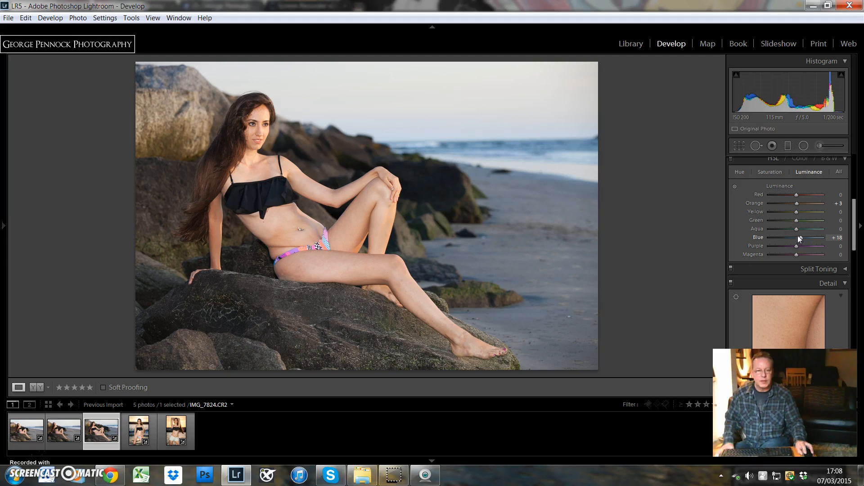
Increase the photo's sharpening Amount to 70.
{"action": "left_click_drag", "start_coordinate": [853, 202], "coordinate": [851, 249]}
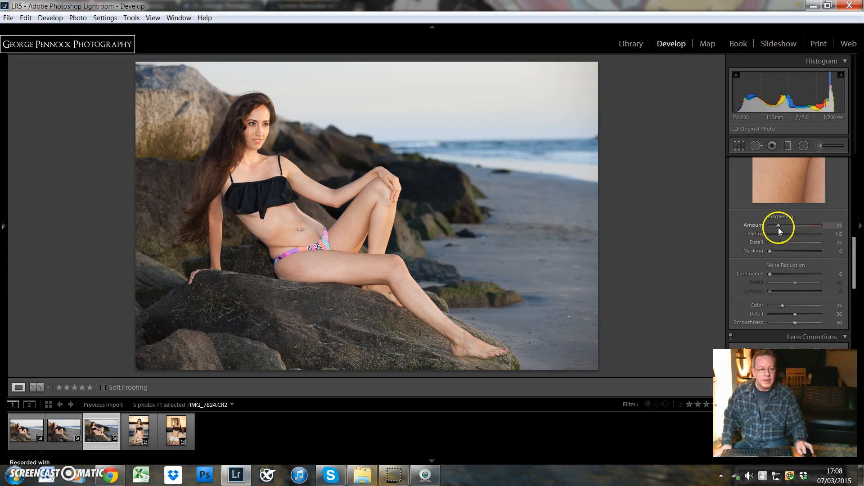
{"action": "left_click_drag", "start_coordinate": [778, 225], "coordinate": [780, 225]}
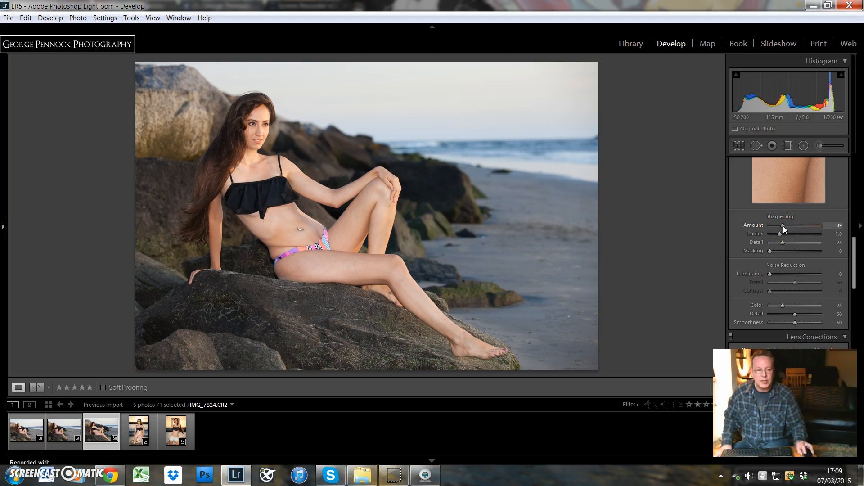
{"action": "left_click_drag", "start_coordinate": [783, 226], "coordinate": [792, 227]}
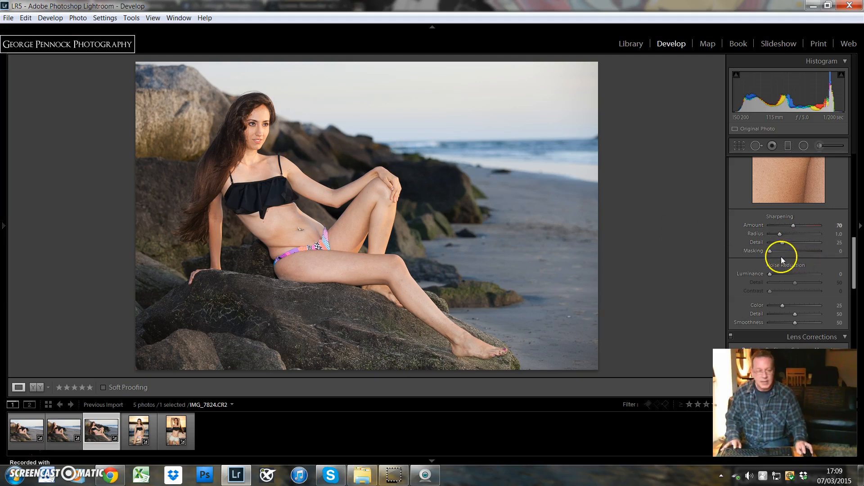
Set the sharpening Masking to 58 while previewing the black-and-white edge mask.
{"action": "key", "text": "alt"}
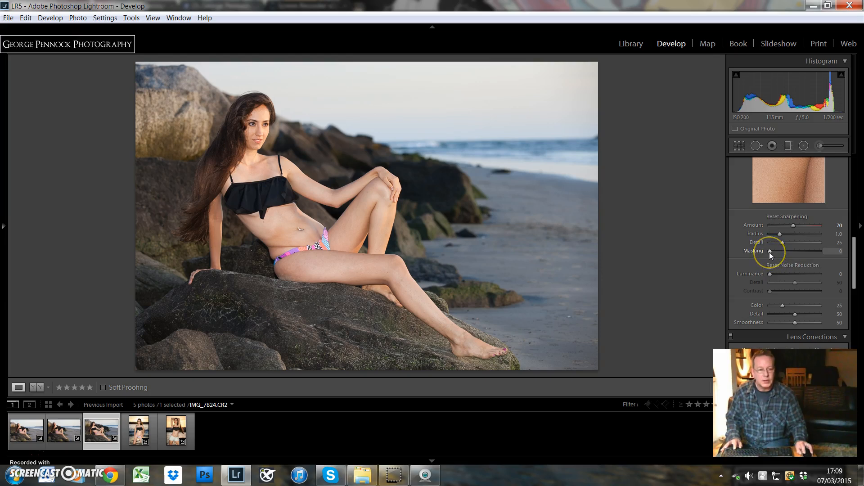
{"action": "left_click_drag", "start_coordinate": [768, 251], "coordinate": [792, 252]}
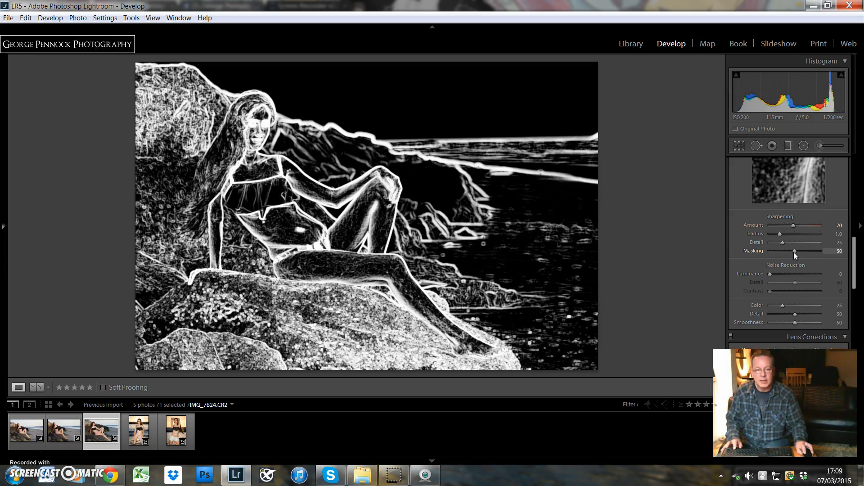
{"action": "left_click_drag", "start_coordinate": [794, 252], "coordinate": [796, 252]}
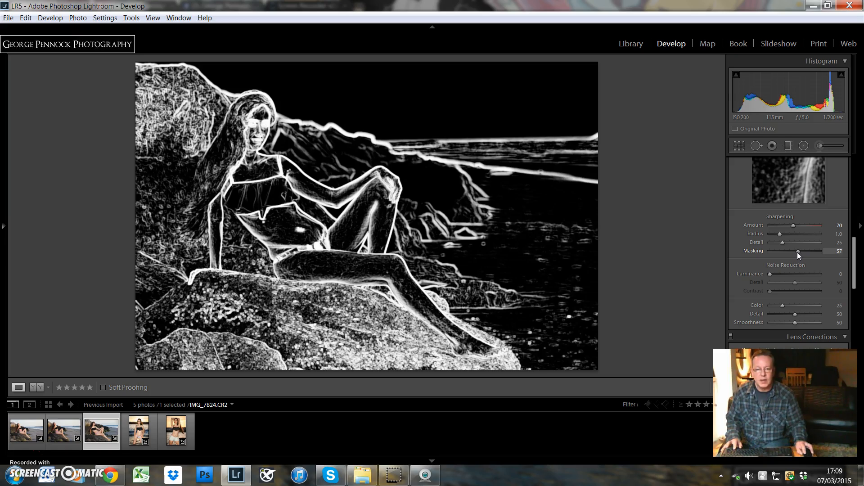
{"action": "left_click_drag", "start_coordinate": [797, 252], "coordinate": [797, 252]}
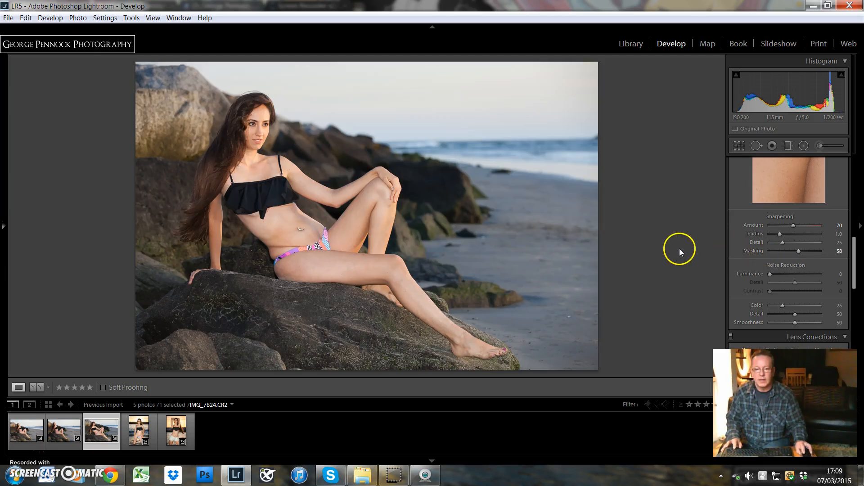
Inspect the face close up with the Detail adjustments off and on, and return to the full photo.
{"action": "left_click", "coordinate": [252, 127]}
{"action": "left_click", "coordinate": [290, 145]}
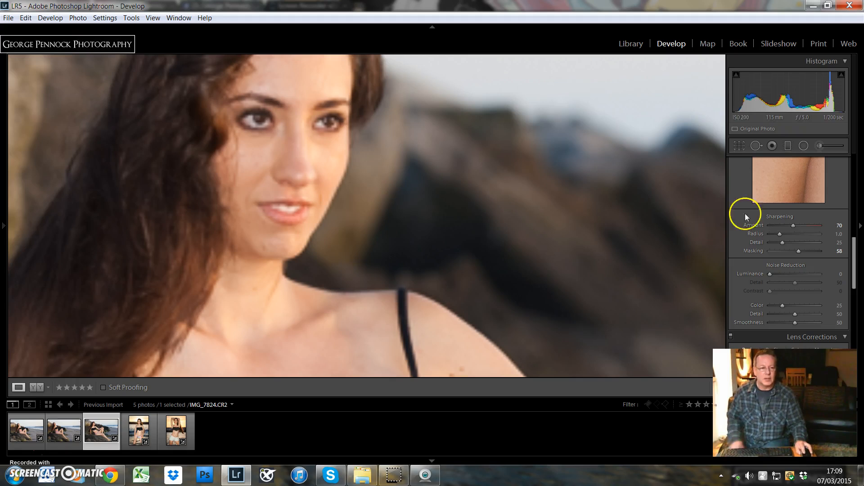
{"action": "scroll", "coordinate": [746, 221], "scroll_direction": "up", "scroll_amount": 2}
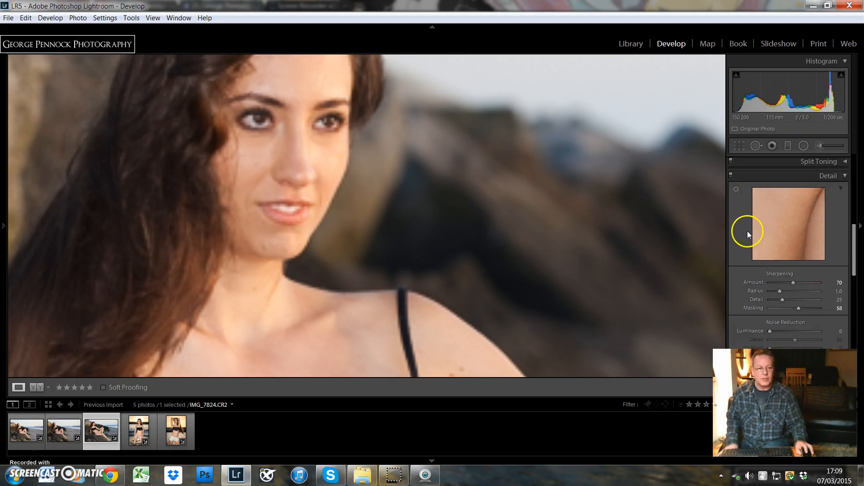
{"action": "left_click", "coordinate": [730, 175]}
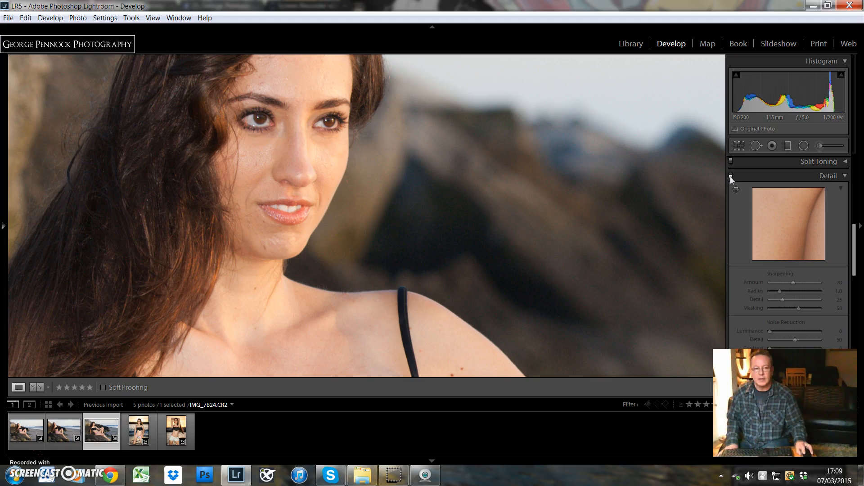
{"action": "left_click", "coordinate": [731, 175]}
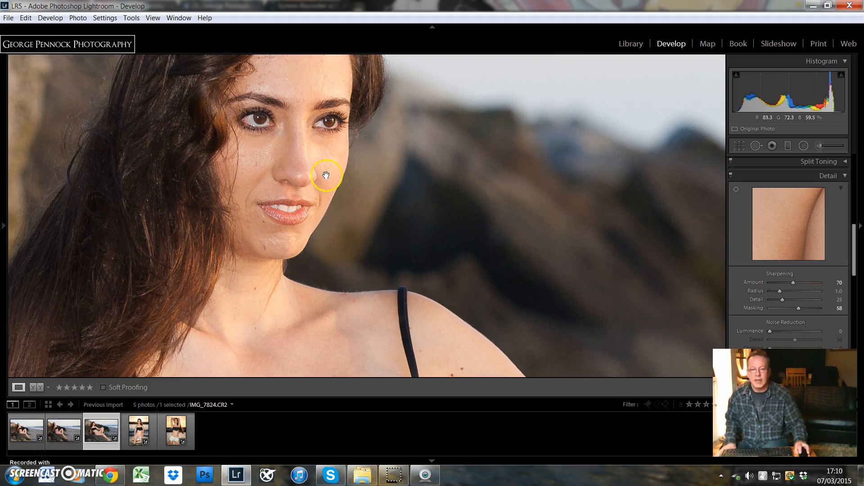
{"action": "left_click", "coordinate": [348, 174]}
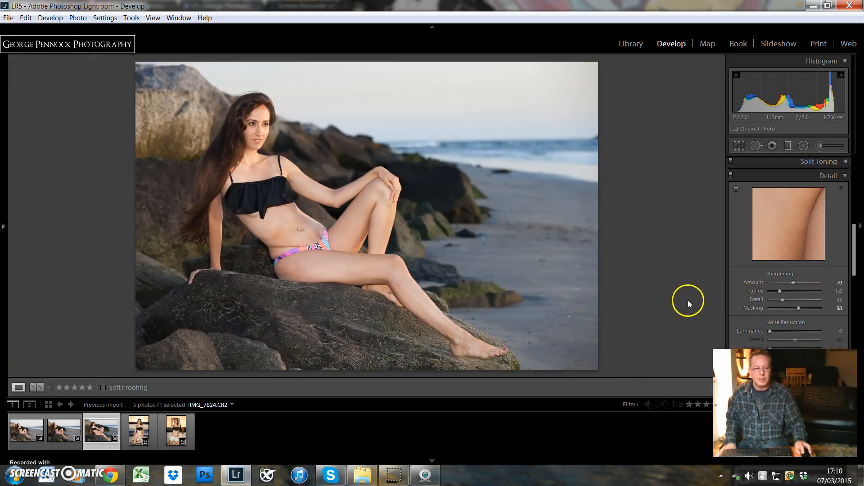
Turn on Remove Chromatic Aberration in the lens corrections.
{"action": "scroll", "coordinate": [850, 274], "scroll_direction": "down", "scroll_amount": 3}
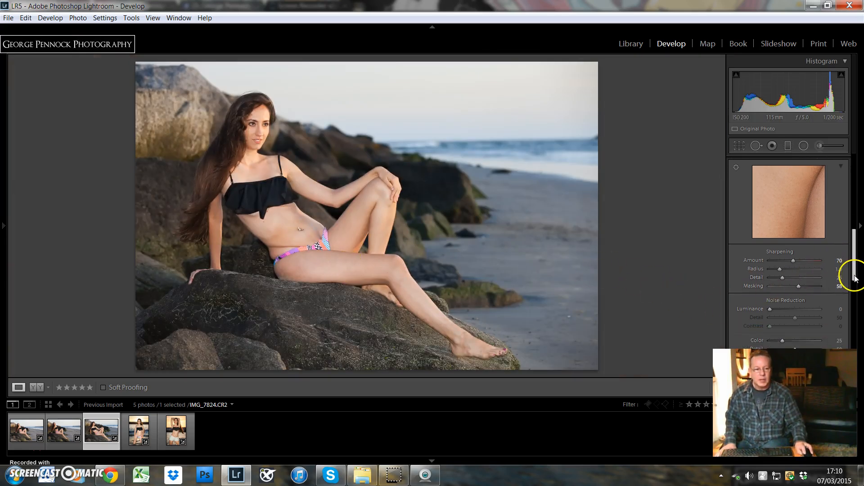
{"action": "left_click_drag", "start_coordinate": [855, 281], "coordinate": [855, 310]}
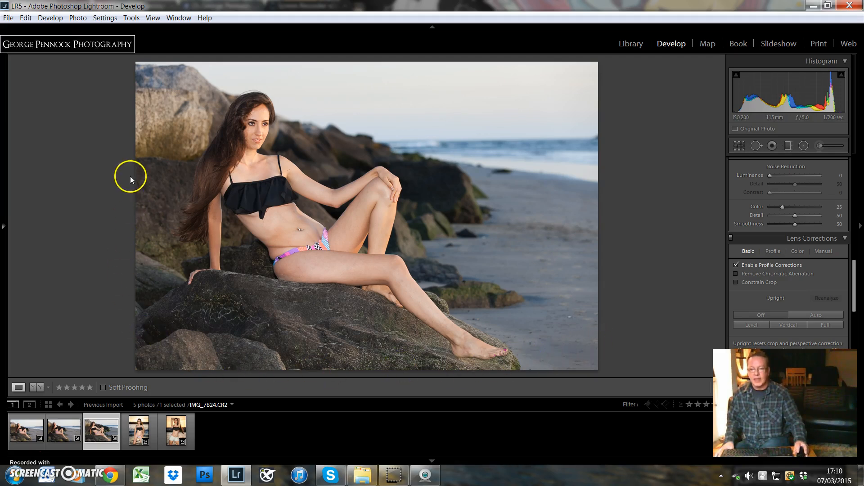
{"action": "left_click", "coordinate": [736, 274]}
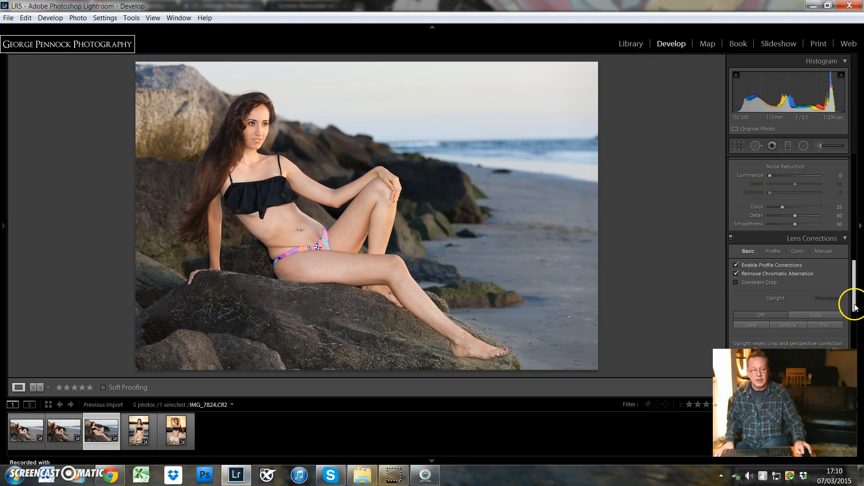
{"action": "left_click_drag", "start_coordinate": [854, 308], "coordinate": [854, 312]}
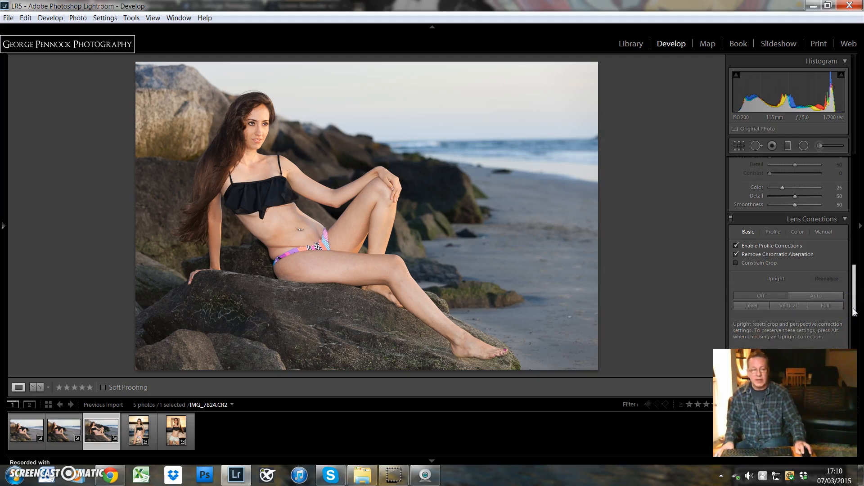
{"action": "left_click_drag", "start_coordinate": [854, 312], "coordinate": [854, 314]}
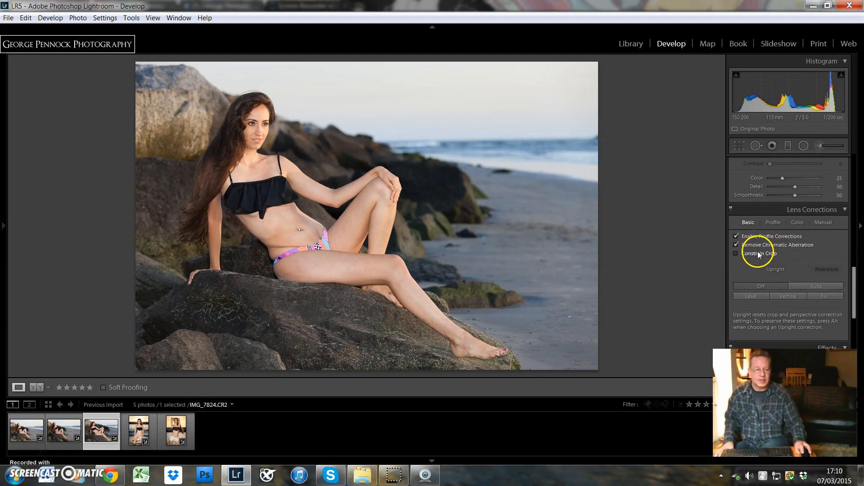
Straighten the horizon by rotating the crop to an angle of 0.53 and apply the crop.
{"action": "left_click_drag", "start_coordinate": [854, 293], "coordinate": [854, 166]}
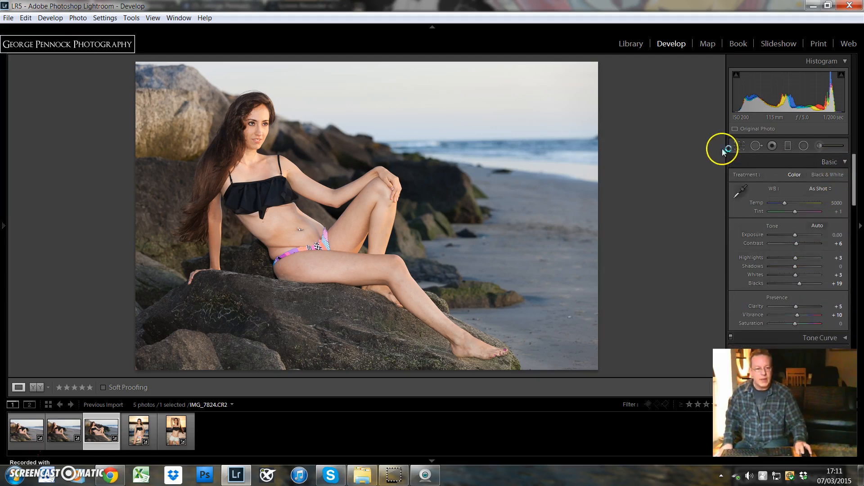
{"action": "left_click", "coordinate": [738, 145]}
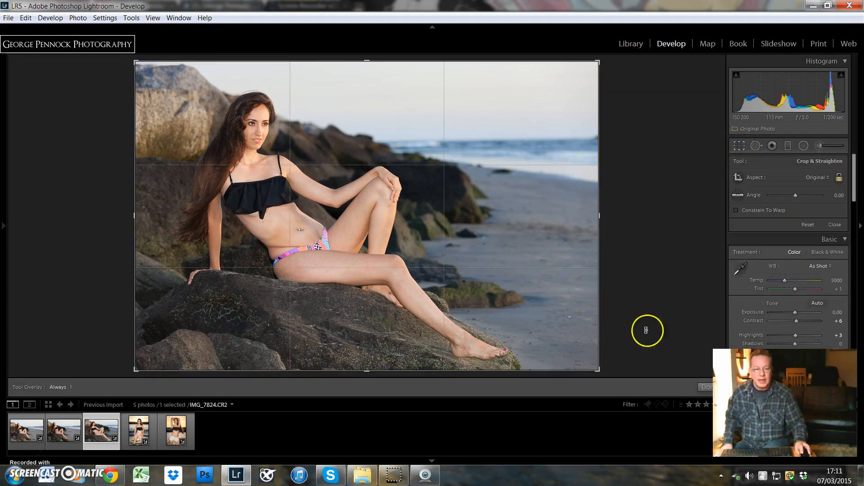
{"action": "left_click_drag", "start_coordinate": [606, 374], "coordinate": [605, 376]}
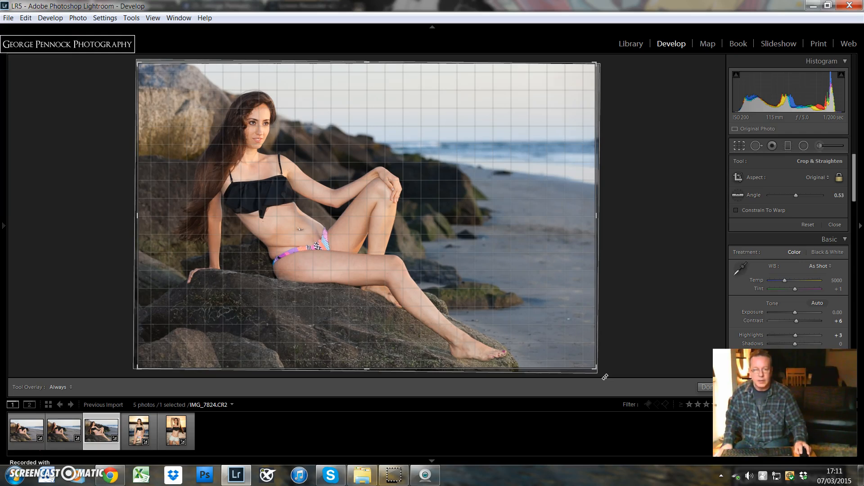
{"action": "left_click_drag", "start_coordinate": [605, 377], "coordinate": [605, 377]}
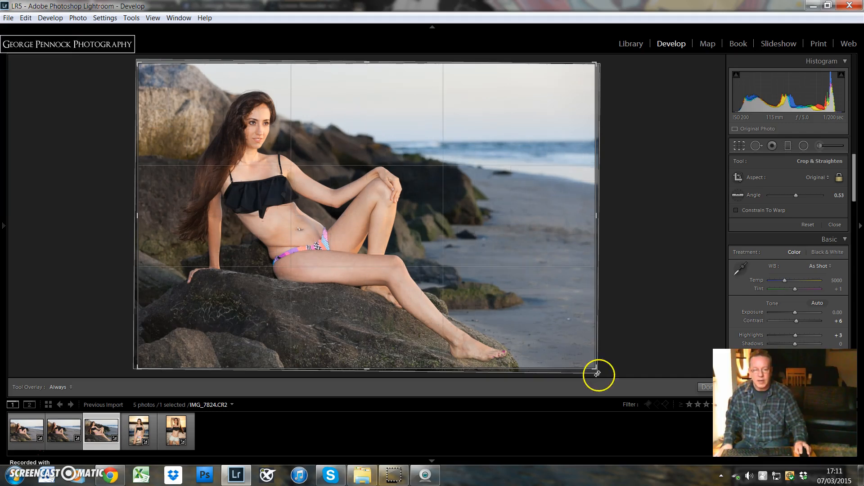
{"action": "key", "text": "Return"}
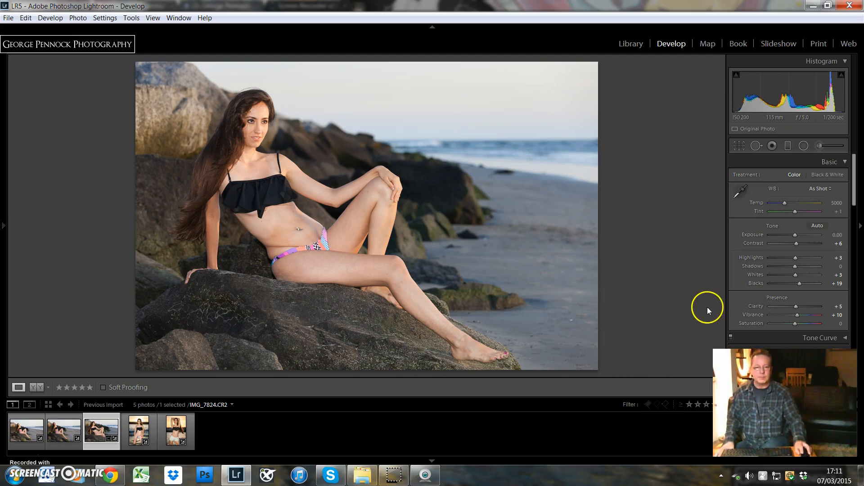
Warm the white balance by setting the colour temperature to 5243.
{"action": "left_click_drag", "start_coordinate": [852, 193], "coordinate": [862, 378]}
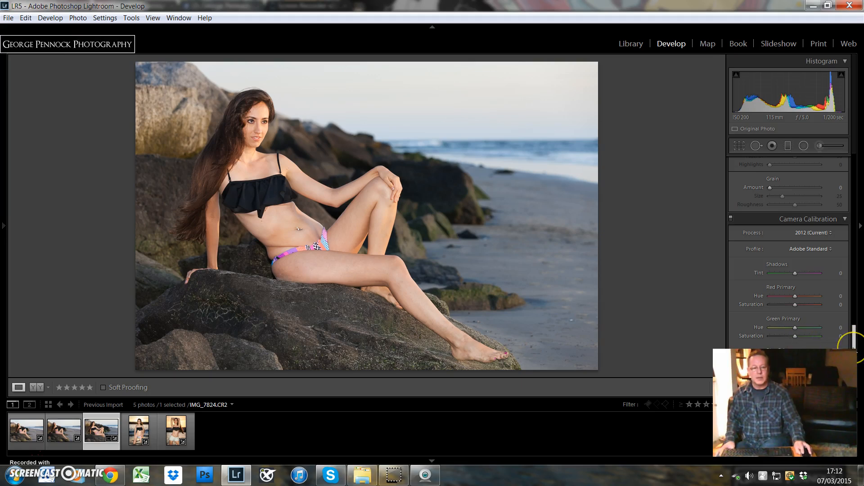
{"action": "left_click_drag", "start_coordinate": [853, 345], "coordinate": [852, 164]}
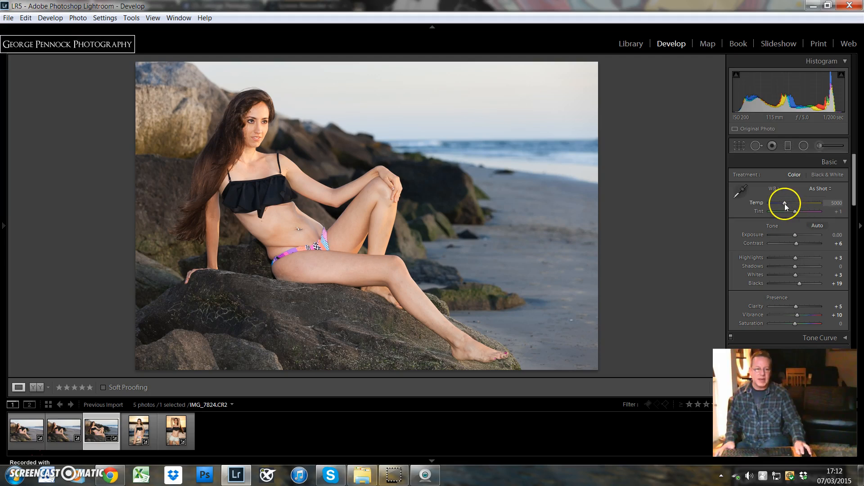
{"action": "left_click_drag", "start_coordinate": [784, 204], "coordinate": [786, 203]}
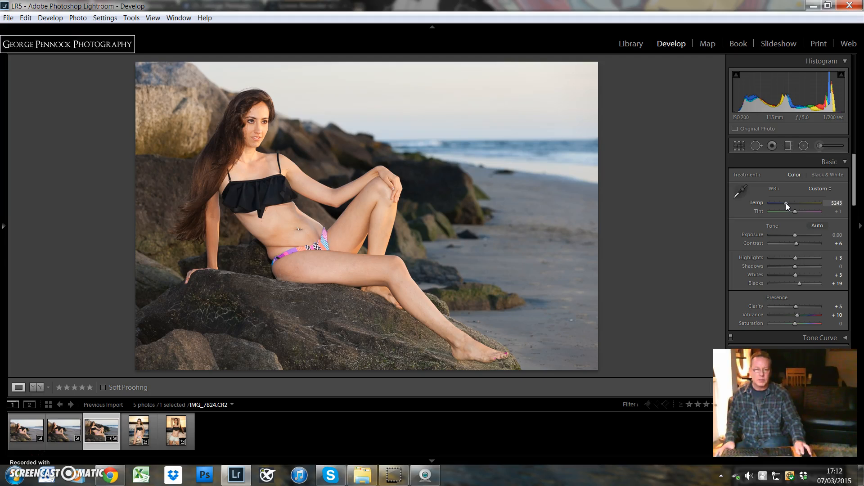
Clone out the white speck on the sand beyond the mossy rock with a brush size of 60 and finish the spot removal.
{"action": "left_click", "coordinate": [572, 320]}
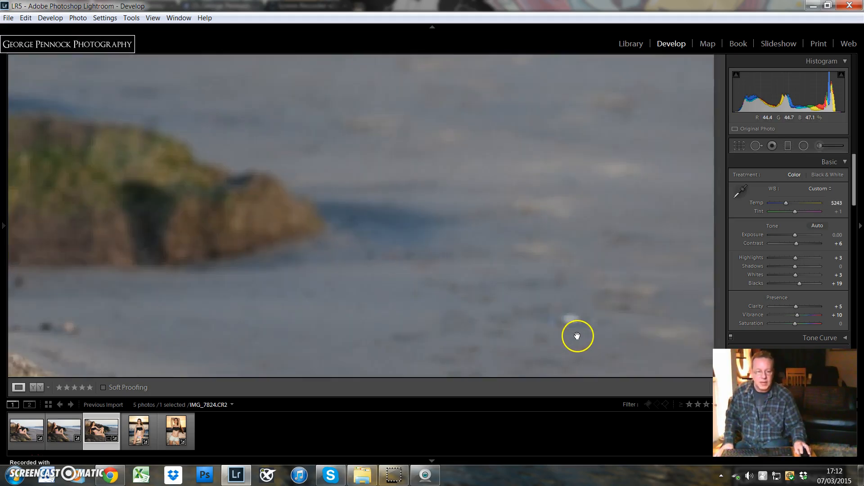
{"action": "left_click", "coordinate": [756, 147]}
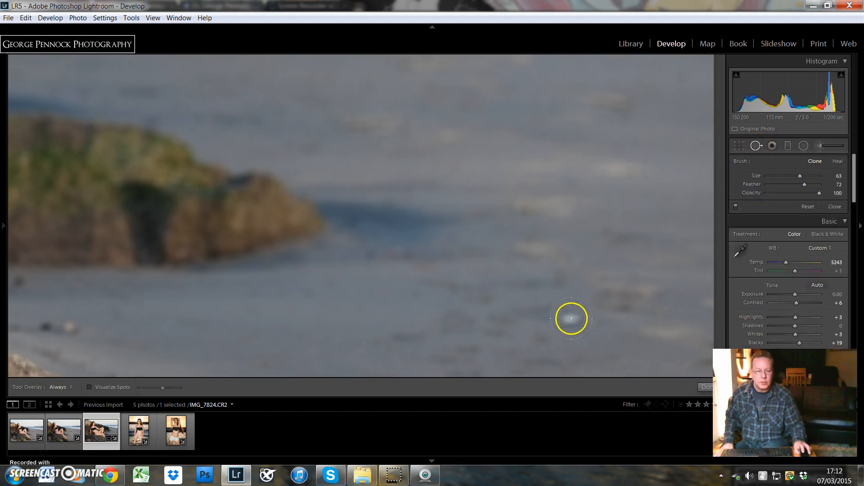
{"action": "scroll", "coordinate": [563, 320], "scroll_direction": "down", "scroll_amount": 1}
{"action": "mouse_move", "coordinate": [563, 320]}
{"action": "left_mouse_down"}
{"action": "mouse_move", "coordinate": [587, 320]}
{"action": "mouse_move", "coordinate": [567, 322]}
{"action": "mouse_move", "coordinate": [579, 335]}
{"action": "left_mouse_up"}
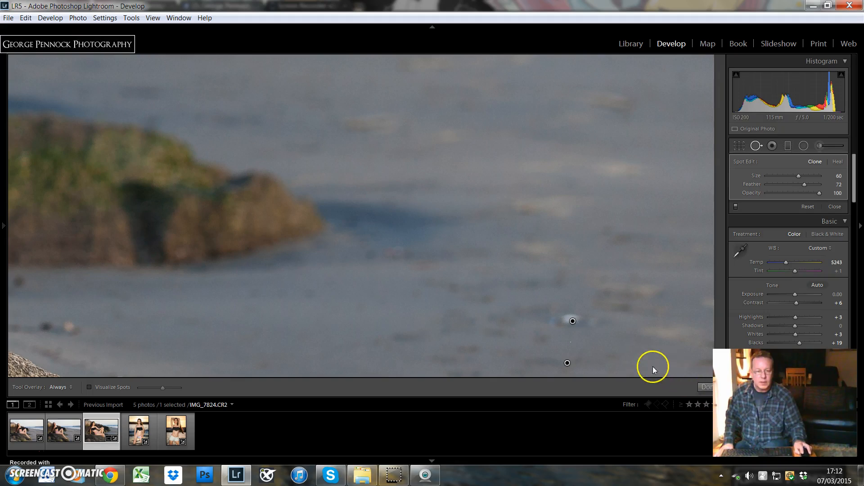
{"action": "key", "text": "q"}
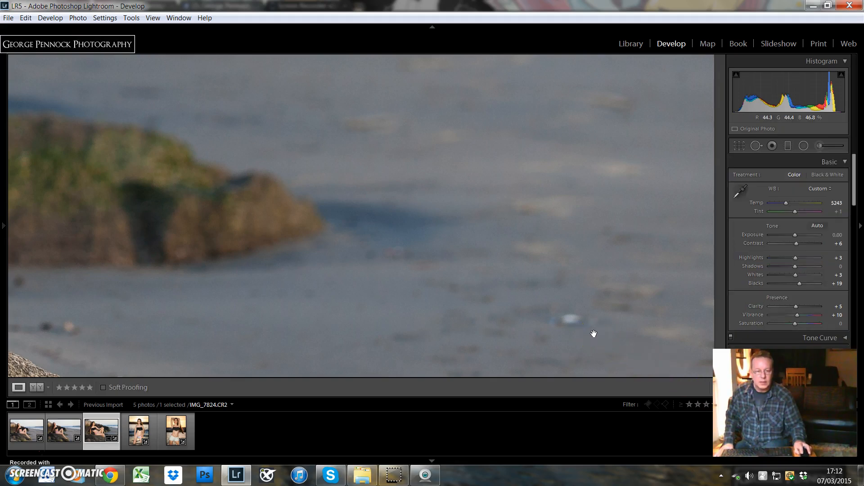
{"action": "key", "text": "ctrl+y"}
{"action": "left_click", "coordinate": [602, 334]}
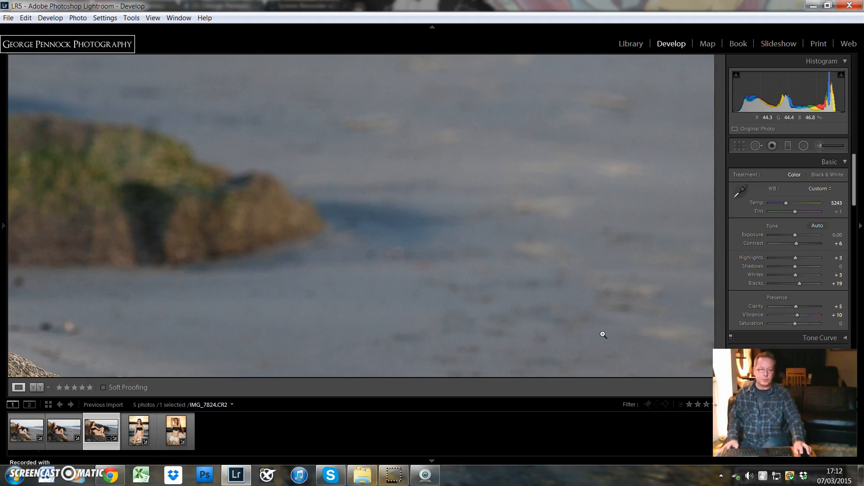
Start an Adjustment Brush mask with the Exposure effect at size 11 and paint over the foreground rocks.
{"action": "left_click", "coordinate": [551, 317]}
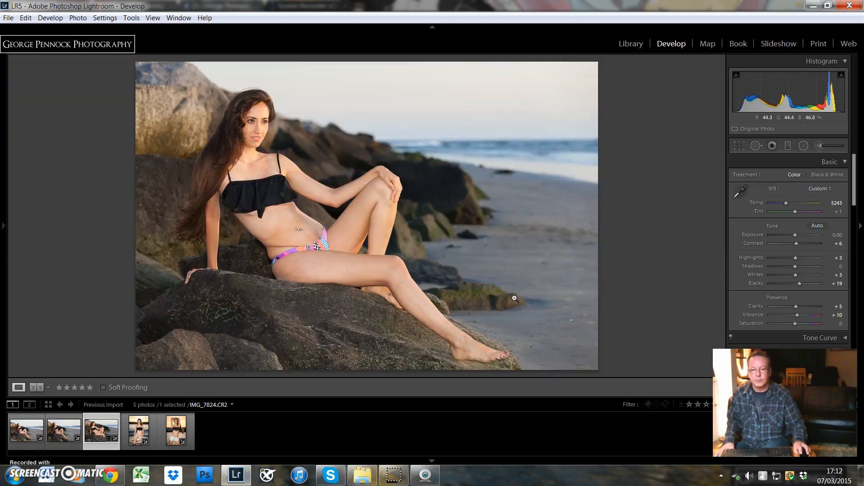
{"action": "left_click", "coordinate": [819, 147]}
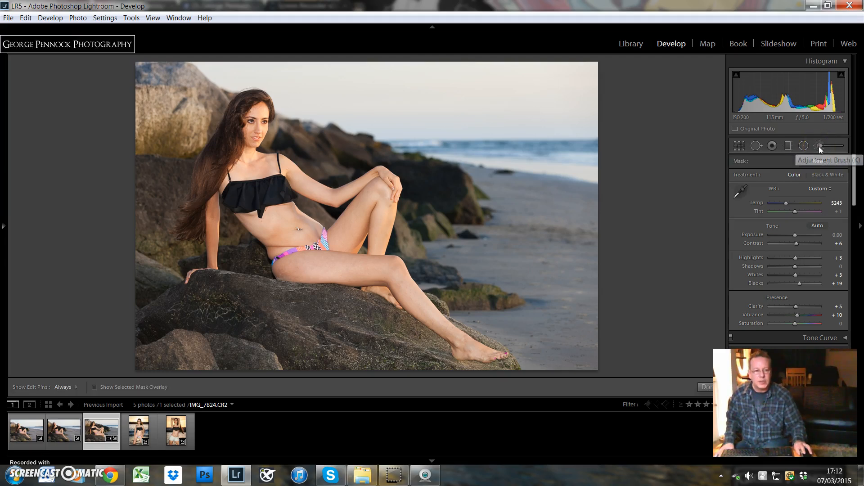
{"action": "scroll", "coordinate": [347, 346], "scroll_direction": "up", "scroll_amount": 4}
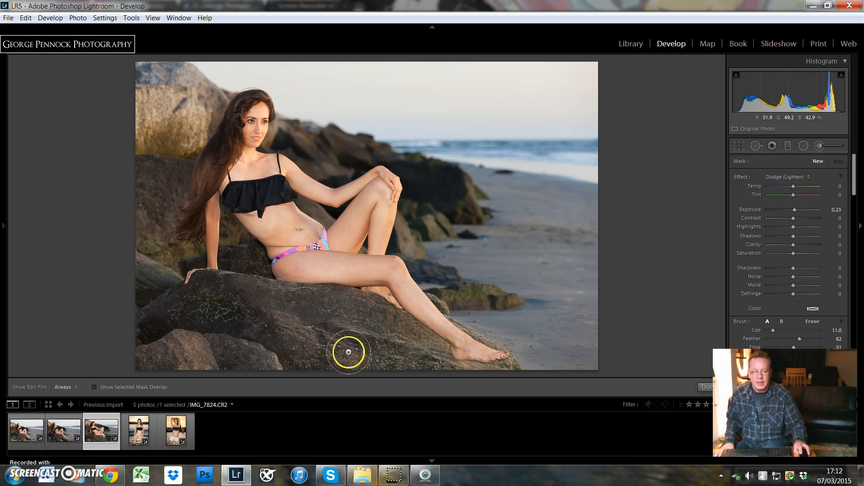
{"action": "left_click", "coordinate": [795, 177]}
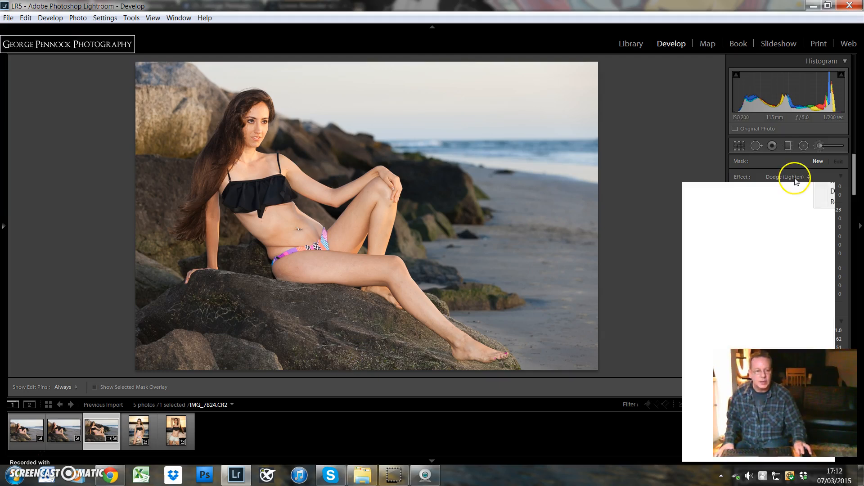
{"action": "left_click", "coordinate": [734, 211]}
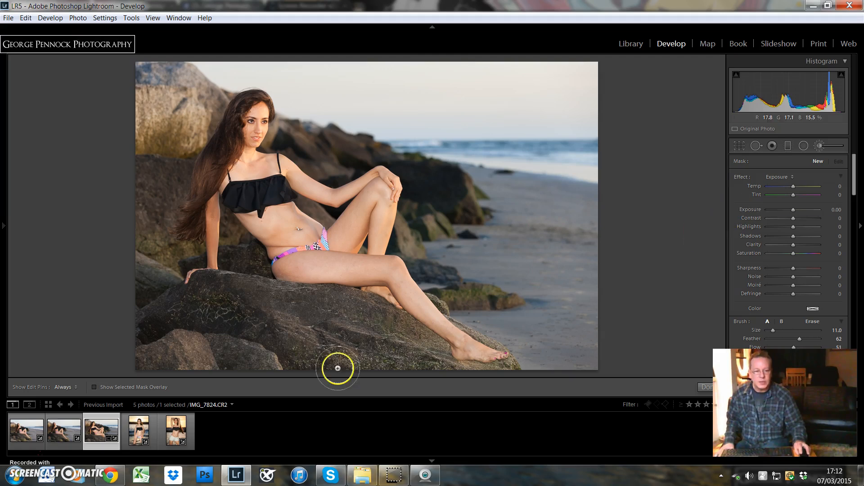
{"action": "key", "text": "h"}
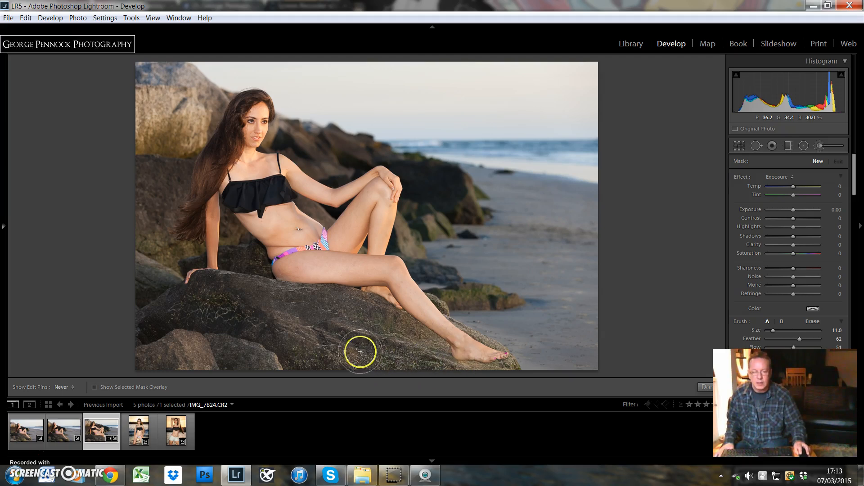
{"action": "key", "text": "h"}
{"action": "left_click", "coordinate": [203, 363]}
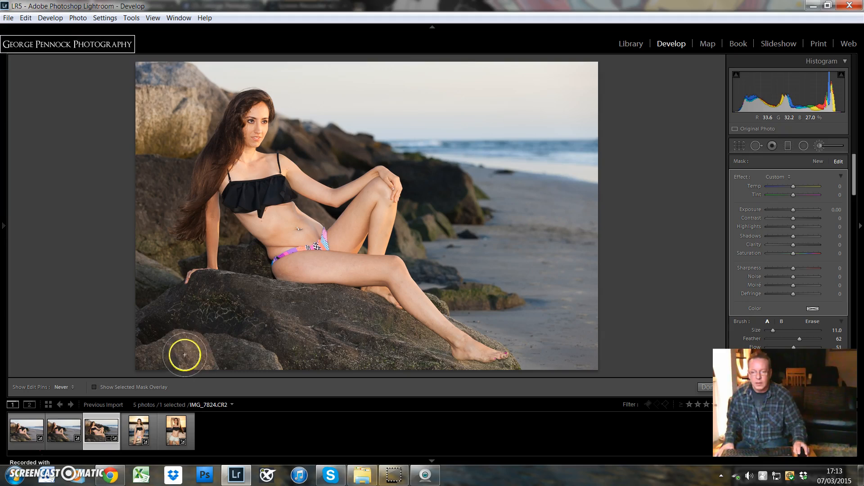
Set the mask's Temp to 19 and Exposure to 0.49, and brush over the rocks beyond her legs at size 6.
{"action": "scroll", "coordinate": [280, 288], "scroll_direction": "down", "scroll_amount": 7}
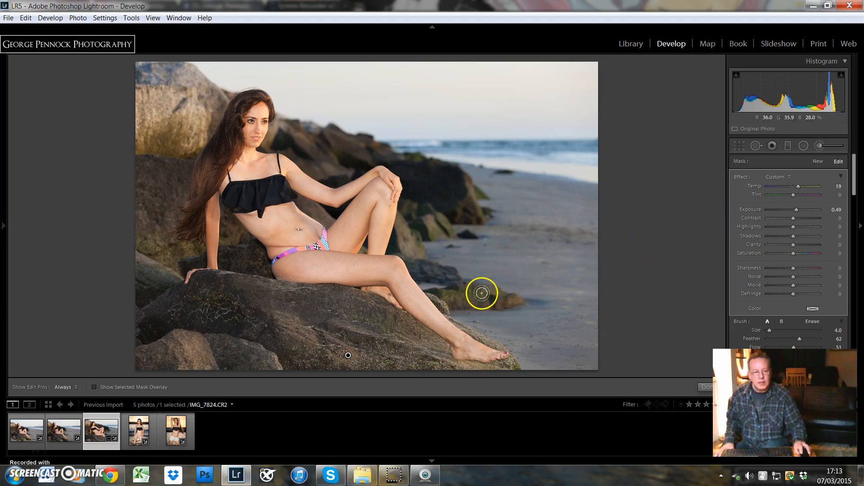
{"action": "key", "text": "h"}
{"action": "scroll", "coordinate": [483, 293], "scroll_direction": "up", "scroll_amount": 2}
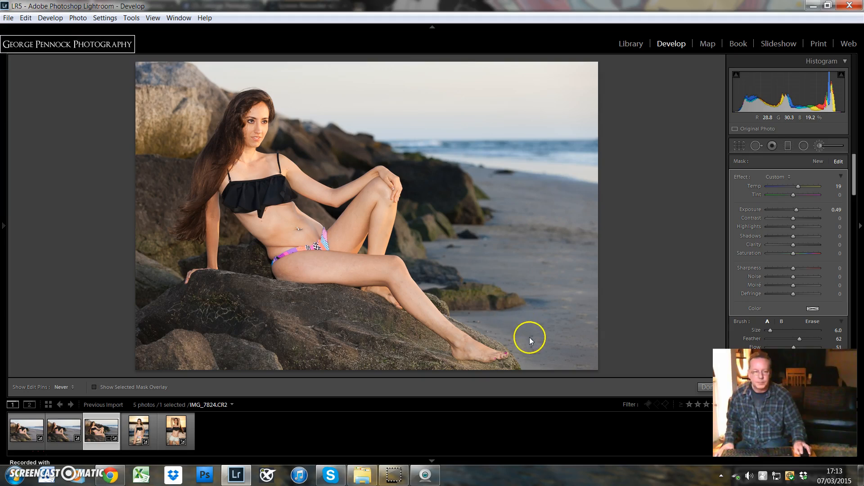
{"action": "key", "text": "h"}
{"action": "key", "text": "h"}
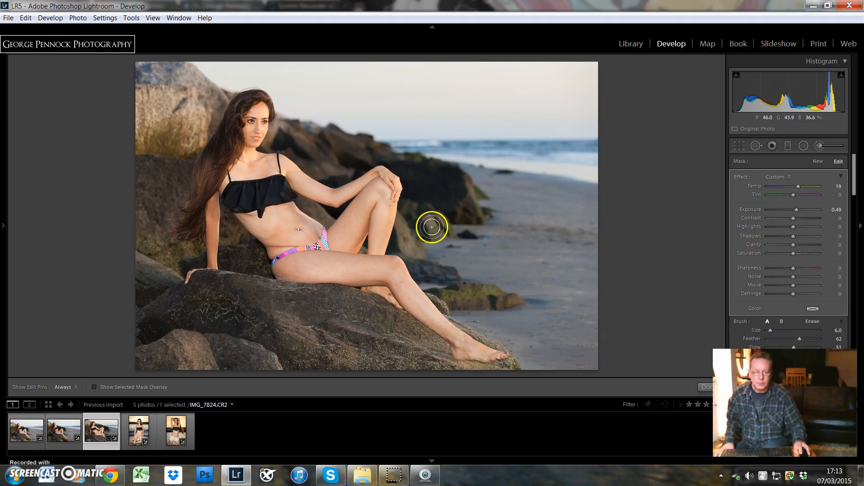
{"action": "key", "text": "h"}
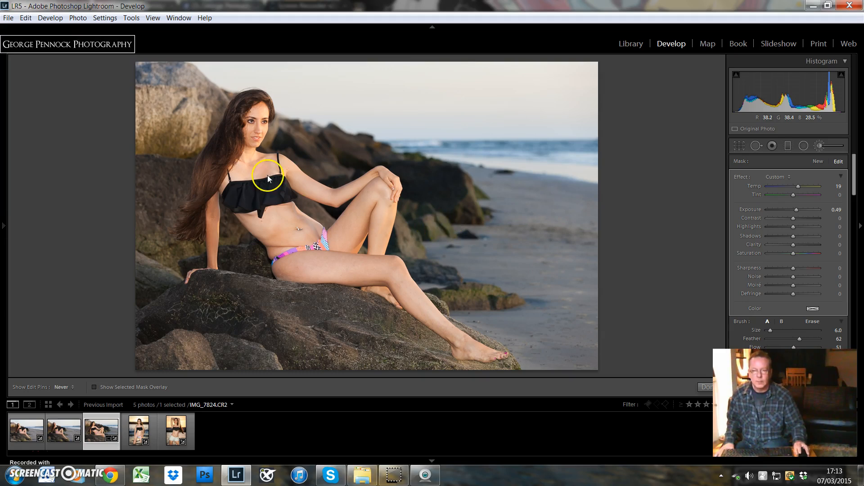
Enlarge the brush to size 8 and extend the mask over the tall rock behind her hair and the foreground rocks.
{"action": "key", "text": "bracketright"}
{"action": "key", "text": "bracketright"}
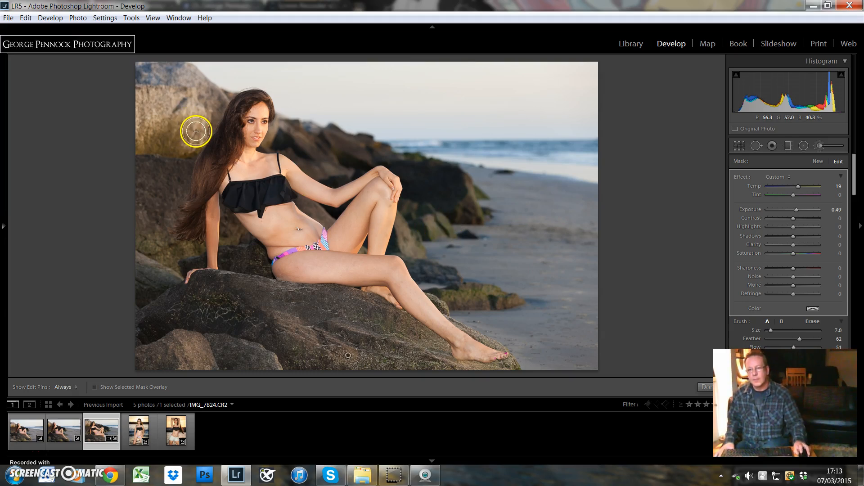
{"action": "key", "text": "h"}
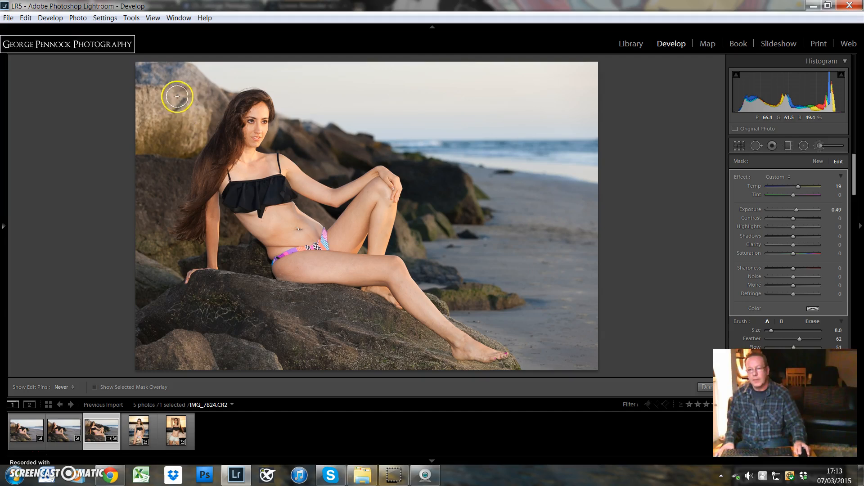
{"action": "key", "text": "h"}
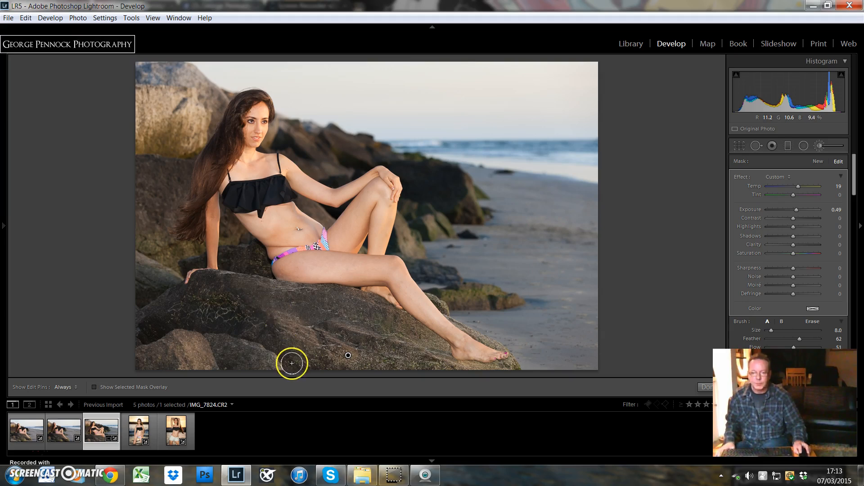
{"action": "key", "text": "h"}
{"action": "key", "text": "h"}
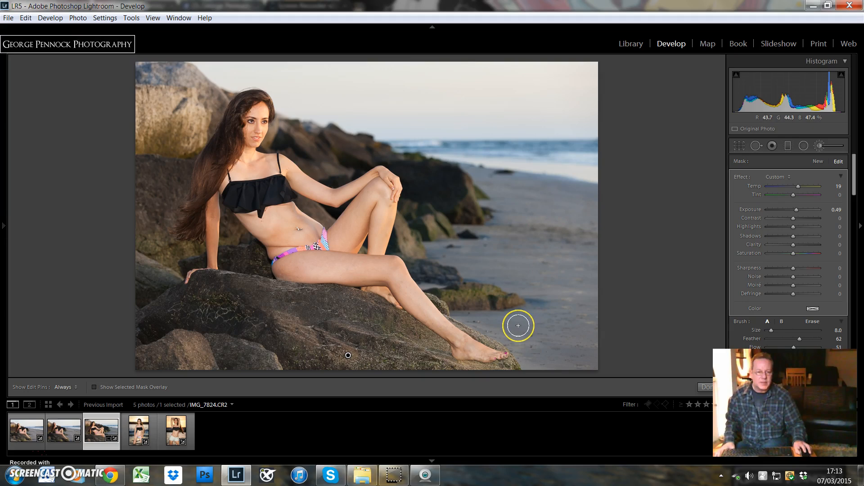
Enlarge the brush to size 9 and extend the mask over the sand beyond her foot.
{"action": "scroll", "coordinate": [518, 325], "scroll_direction": "up", "scroll_amount": 1}
{"action": "mouse_move", "coordinate": [518, 326]}
{"action": "left_mouse_down"}
{"action": "mouse_move", "coordinate": [531, 328]}
{"action": "mouse_move", "coordinate": [502, 323]}
{"action": "mouse_move", "coordinate": [536, 325]}
{"action": "mouse_move", "coordinate": [556, 353]}
{"action": "mouse_move", "coordinate": [576, 355]}
{"action": "mouse_move", "coordinate": [544, 357]}
{"action": "mouse_move", "coordinate": [591, 352]}
{"action": "mouse_move", "coordinate": [590, 344]}
{"action": "mouse_move", "coordinate": [634, 358]}
{"action": "left_mouse_up"}
{"action": "key", "text": "h"}
{"action": "mouse_move", "coordinate": [573, 334]}
{"action": "left_mouse_down"}
{"action": "mouse_move", "coordinate": [557, 329]}
{"action": "mouse_move", "coordinate": [576, 329]}
{"action": "left_mouse_up"}
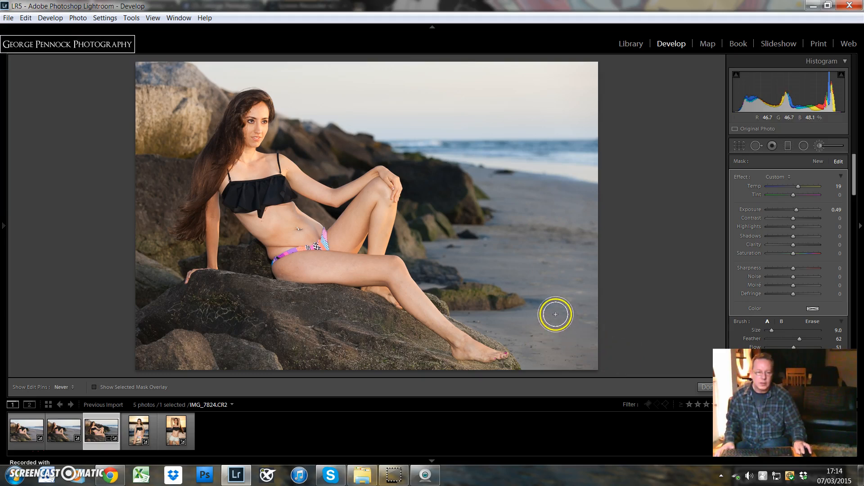
{"action": "key", "text": "h"}
{"action": "key", "text": "h"}
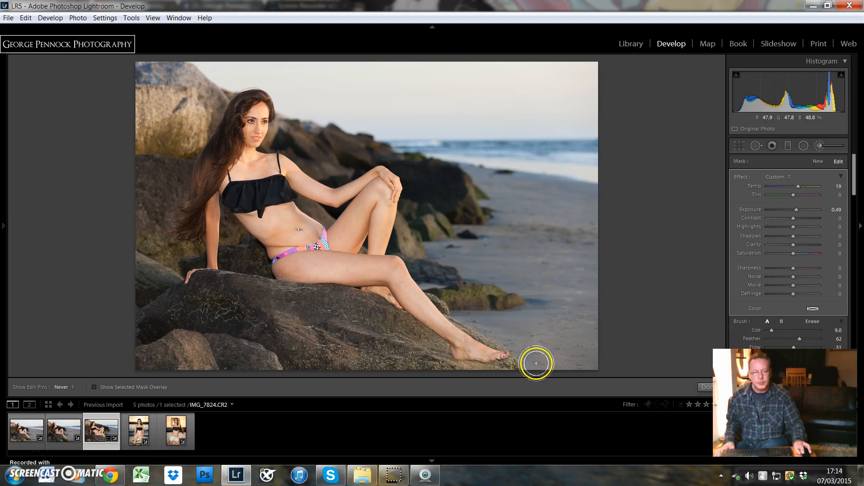
{"action": "key", "text": "h"}
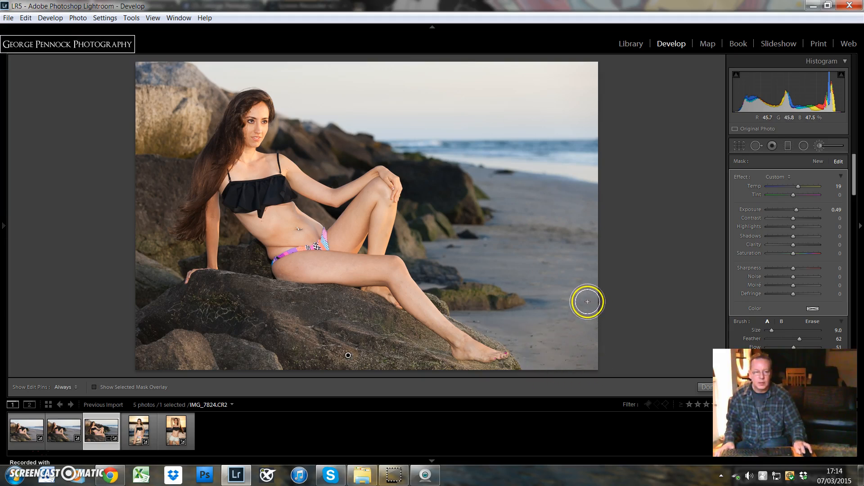
{"action": "key", "text": "h"}
{"action": "key", "text": "h"}
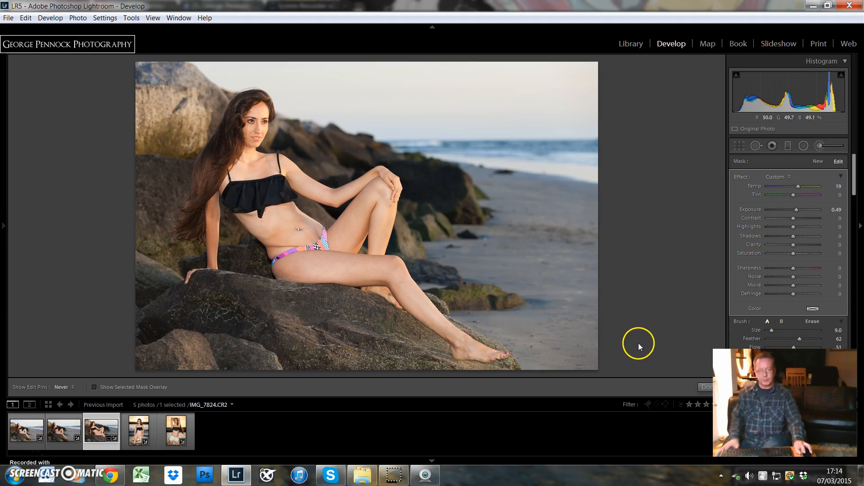
Set the brush mask's Clarity to 18 and finish the local adjustment.
{"action": "key", "text": "h"}
{"action": "key", "text": "h"}
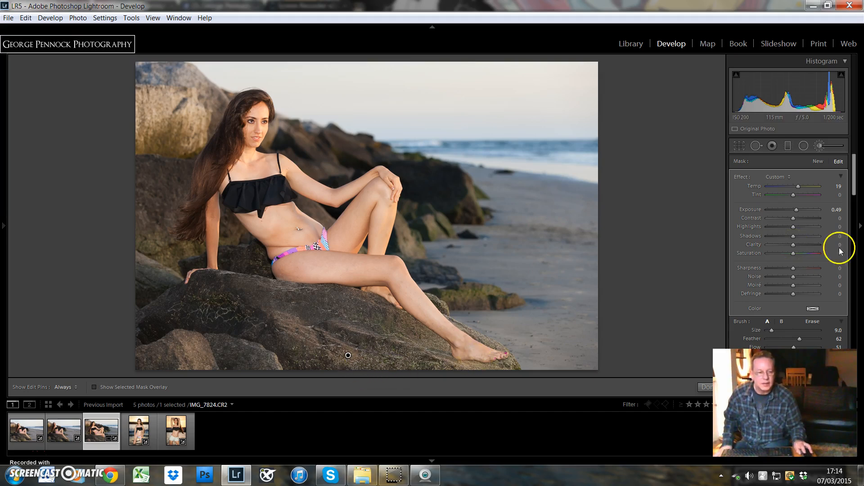
{"action": "left_click_drag", "start_coordinate": [794, 245], "coordinate": [796, 245]}
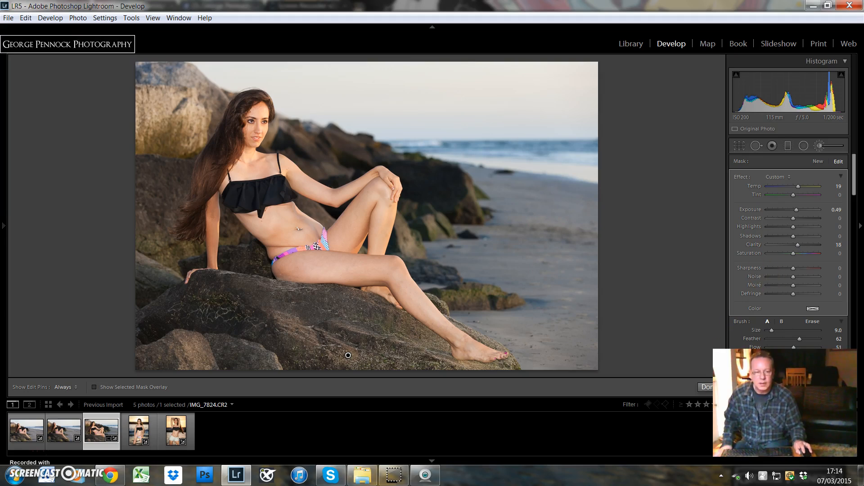
{"action": "left_click", "coordinate": [706, 387]}
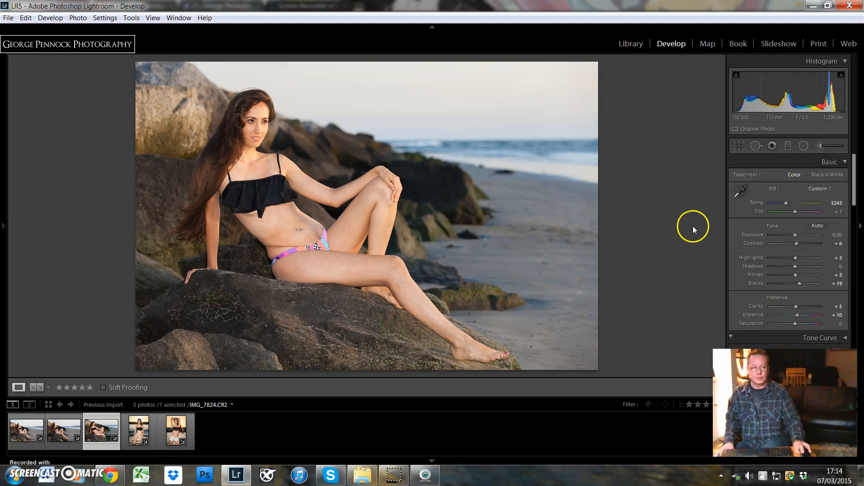
Add a post-crop vignette in the Highlight Priority style with an amount of −14.
{"action": "left_click_drag", "start_coordinate": [855, 189], "coordinate": [854, 331]}
{"action": "left_click_drag", "start_coordinate": [794, 218], "coordinate": [792, 219]}
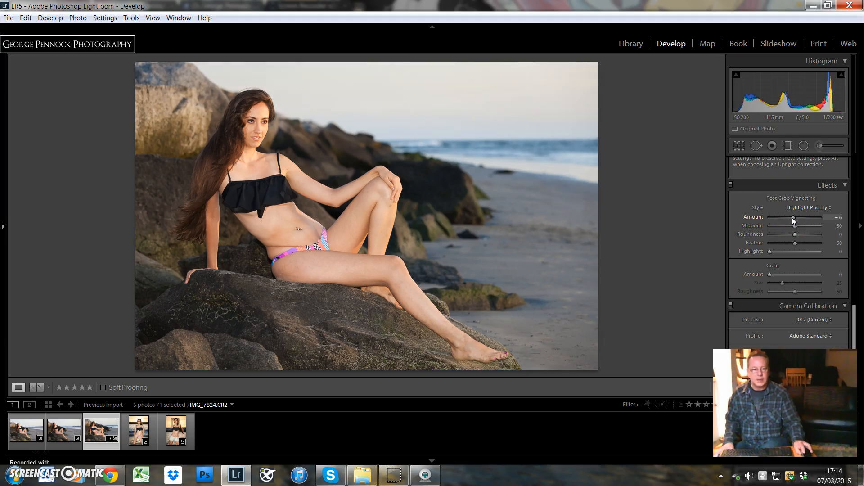
{"action": "left_click_drag", "start_coordinate": [792, 218], "coordinate": [790, 217]}
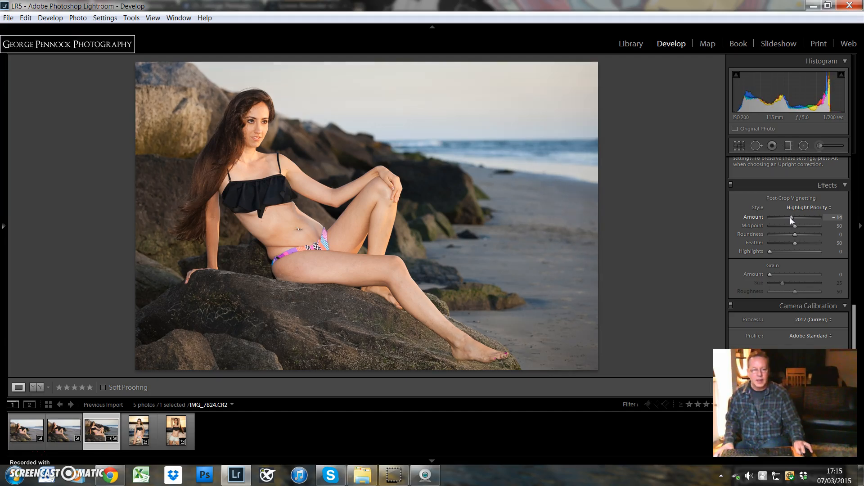
Try the Color Priority and Paint Overlay styles on the post-crop vignette.
{"action": "left_click", "coordinate": [795, 209]}
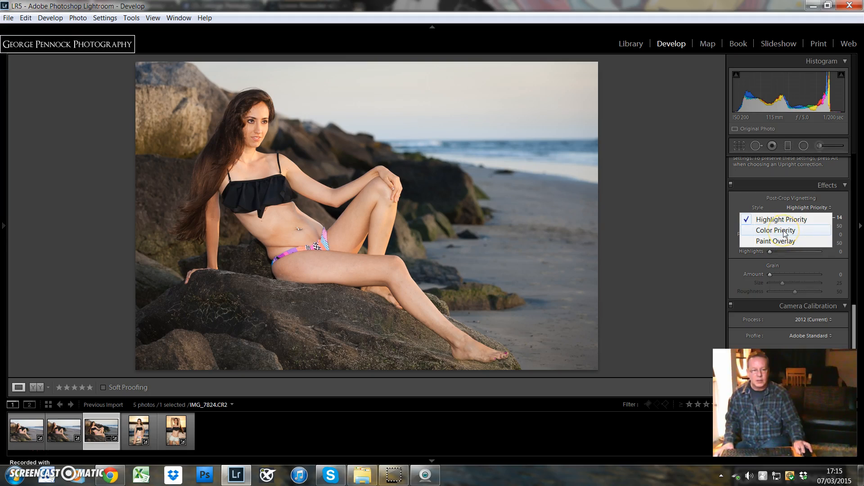
{"action": "left_click", "coordinate": [783, 231]}
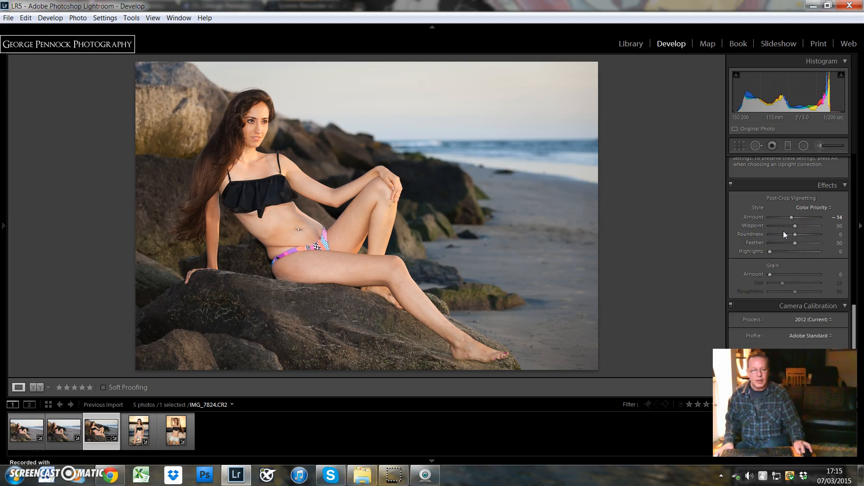
{"action": "left_click", "coordinate": [803, 207]}
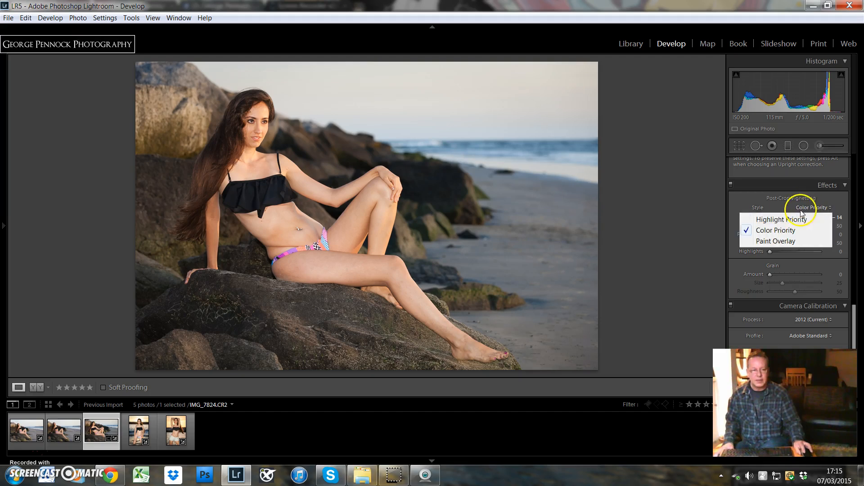
{"action": "left_click", "coordinate": [787, 241]}
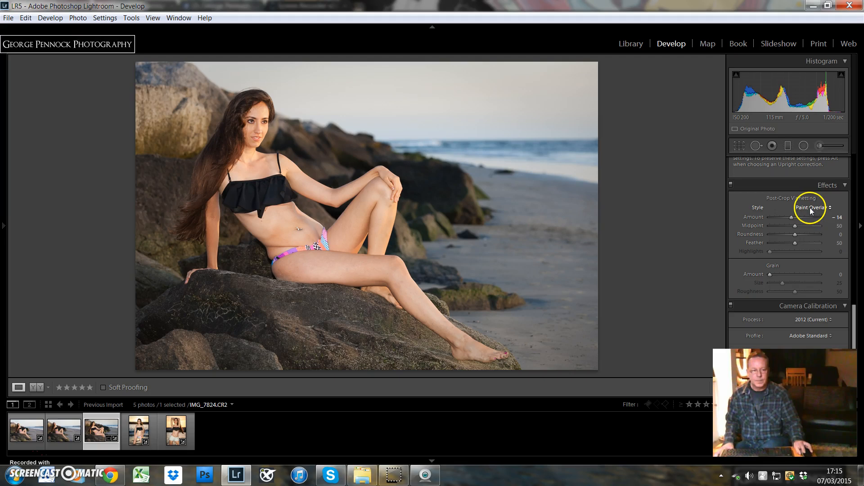
Set the vignette amount to −59, compare the three vignette styles and settle on Color Priority.
{"action": "left_click_drag", "start_coordinate": [791, 216], "coordinate": [787, 220]}
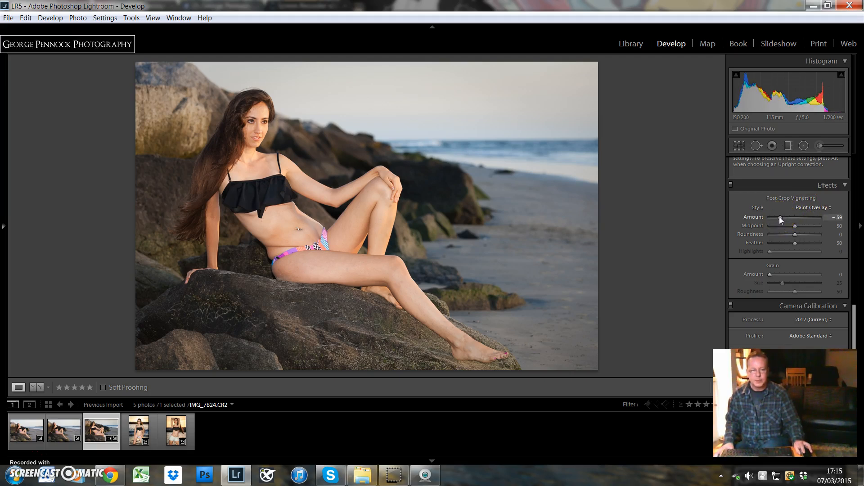
{"action": "left_click", "coordinate": [812, 207]}
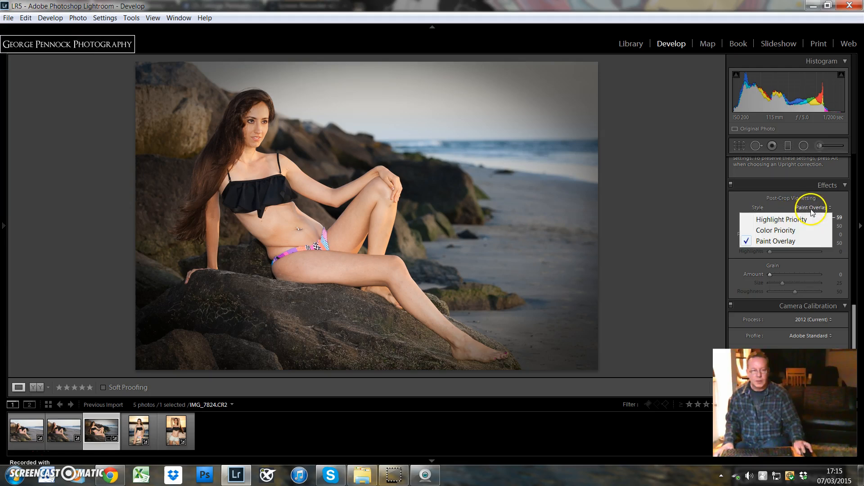
{"action": "left_click", "coordinate": [795, 231]}
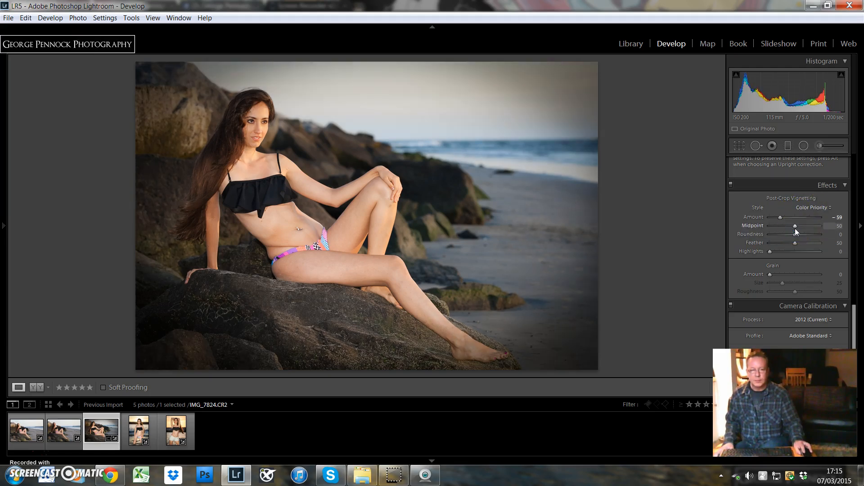
{"action": "left_click", "coordinate": [804, 208]}
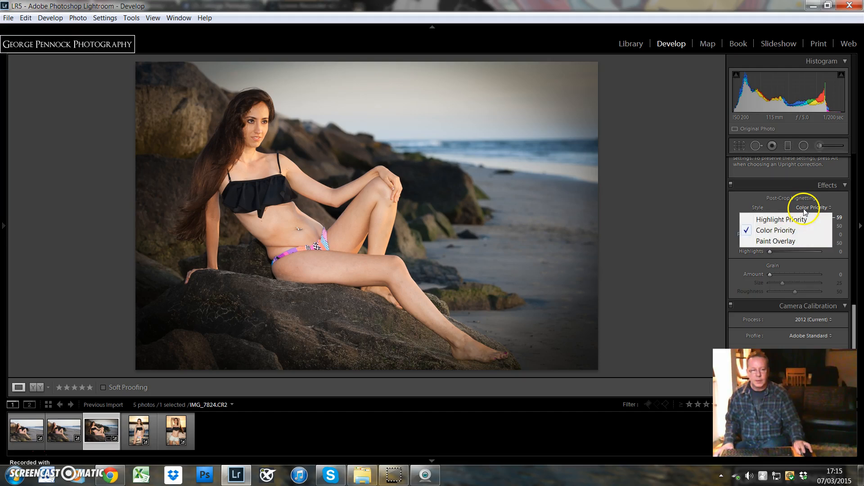
{"action": "left_click", "coordinate": [797, 221]}
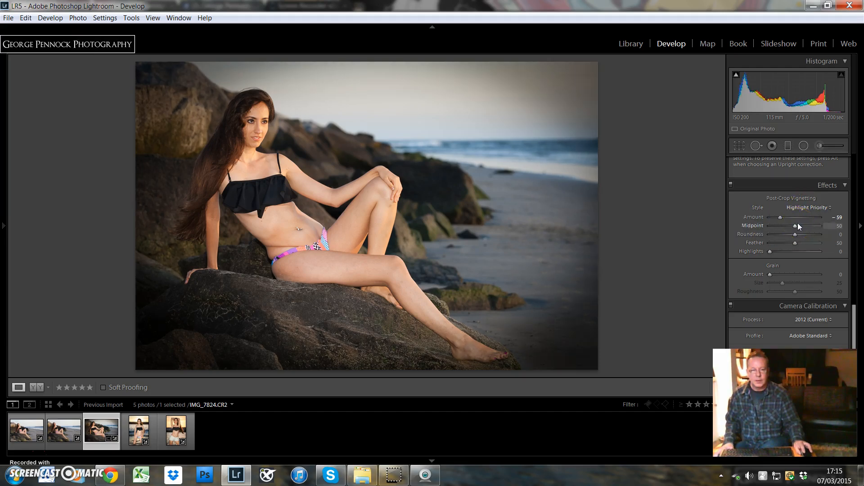
{"action": "left_click", "coordinate": [802, 209]}
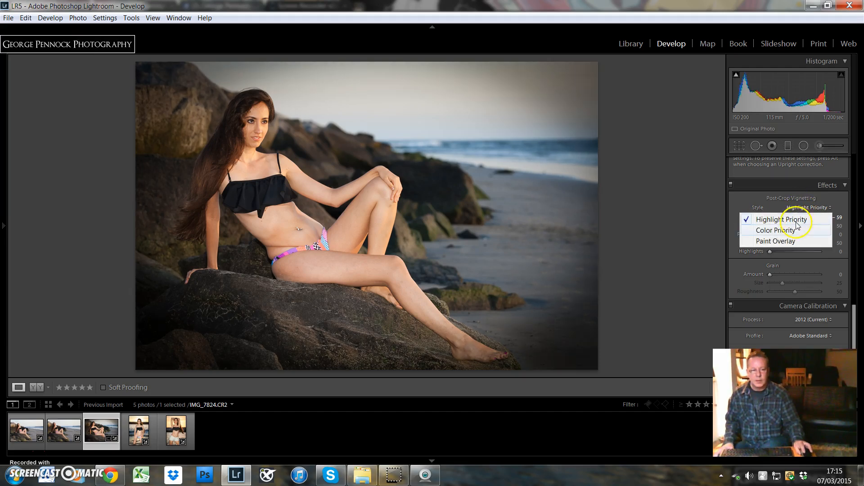
{"action": "left_click", "coordinate": [796, 231]}
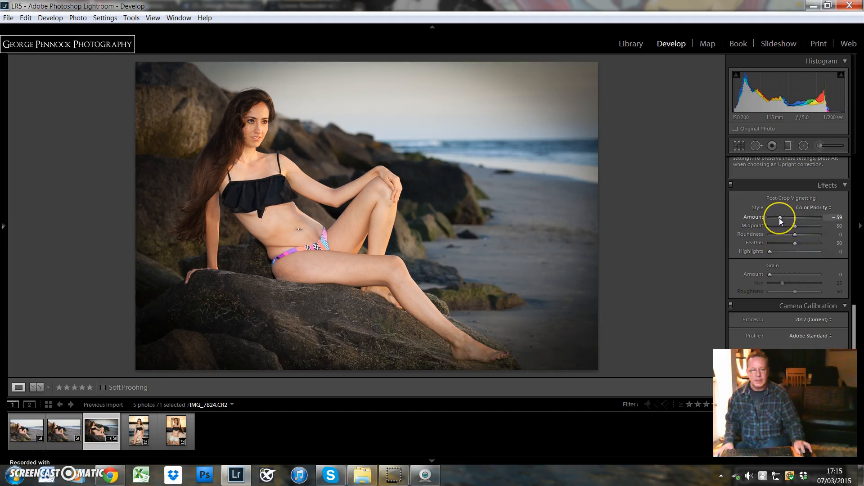
Soften the post-crop vignette to an amount of −26, keeping the Color Priority style.
{"action": "left_click_drag", "start_coordinate": [779, 218], "coordinate": [780, 218]}
{"action": "left_click_drag", "start_coordinate": [783, 219], "coordinate": [784, 219]}
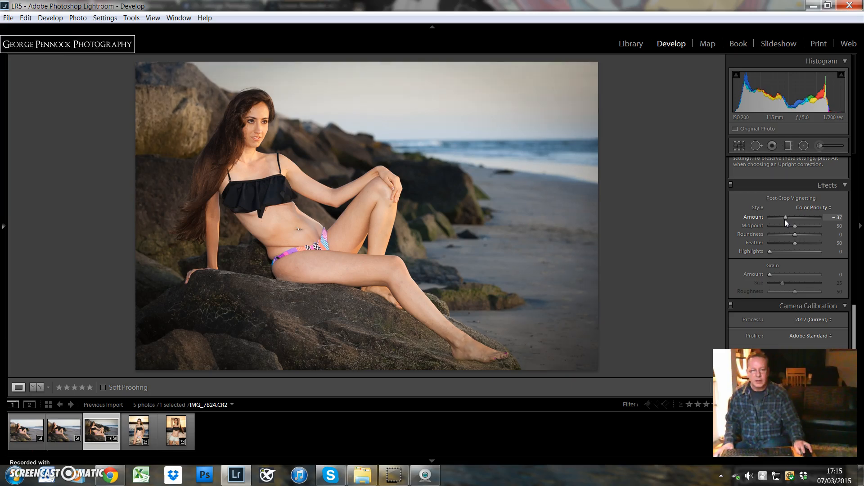
{"action": "left_click_drag", "start_coordinate": [784, 220], "coordinate": [787, 219]}
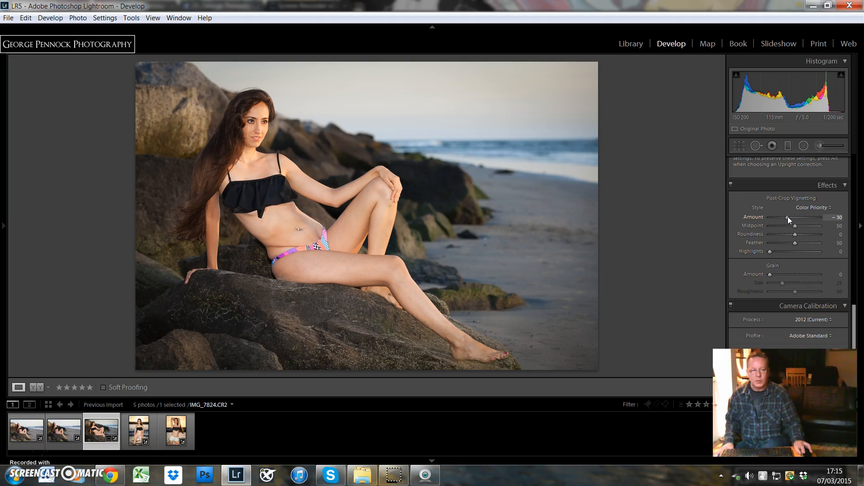
{"action": "left_click", "coordinate": [807, 209]}
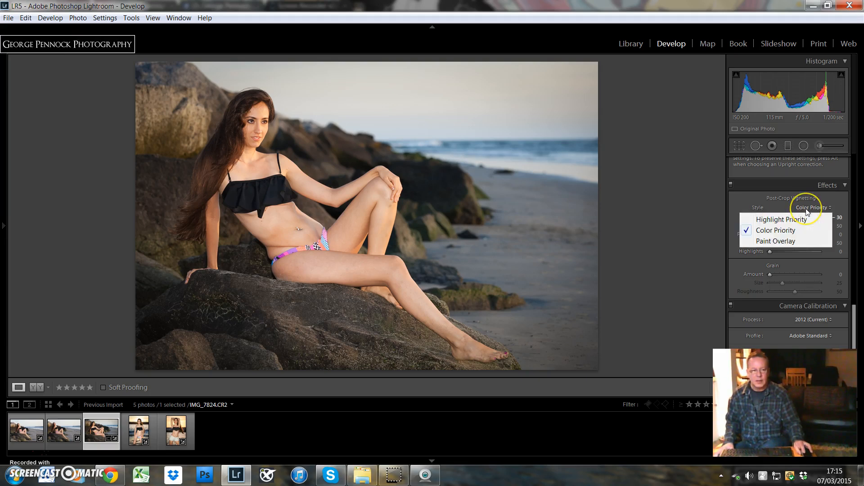
{"action": "left_click", "coordinate": [805, 210]}
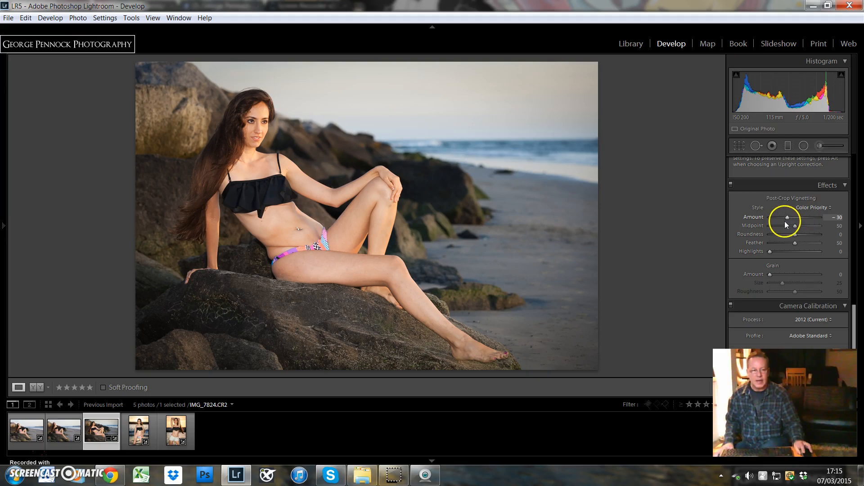
{"action": "left_click_drag", "start_coordinate": [787, 217], "coordinate": [788, 218]}
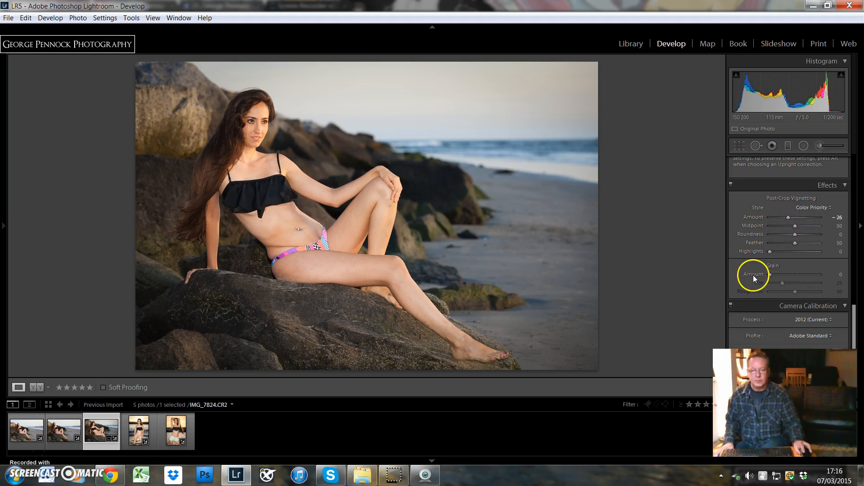
Raise the photo's basic tone settings to Shadows +23 and Contrast +14.
{"action": "left_click_drag", "start_coordinate": [853, 327], "coordinate": [854, 169]}
{"action": "left_click_drag", "start_coordinate": [791, 266], "coordinate": [795, 267]}
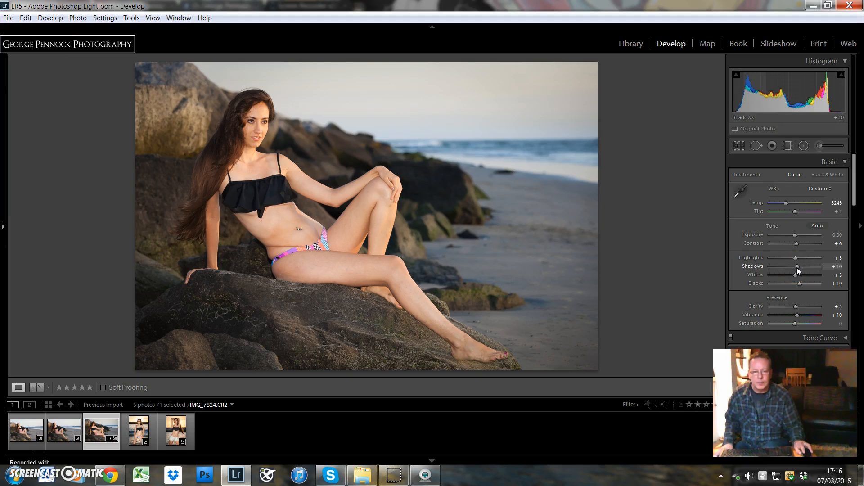
{"action": "left_click_drag", "start_coordinate": [800, 268], "coordinate": [801, 269]}
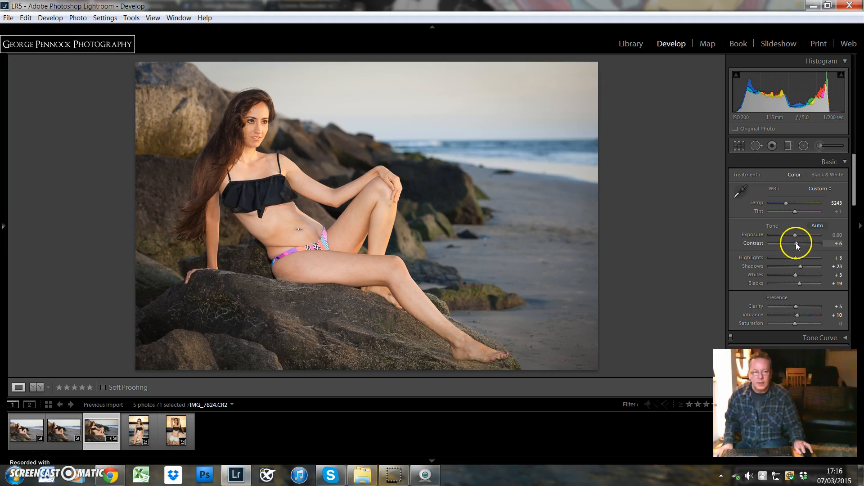
{"action": "left_click_drag", "start_coordinate": [796, 242], "coordinate": [797, 243]}
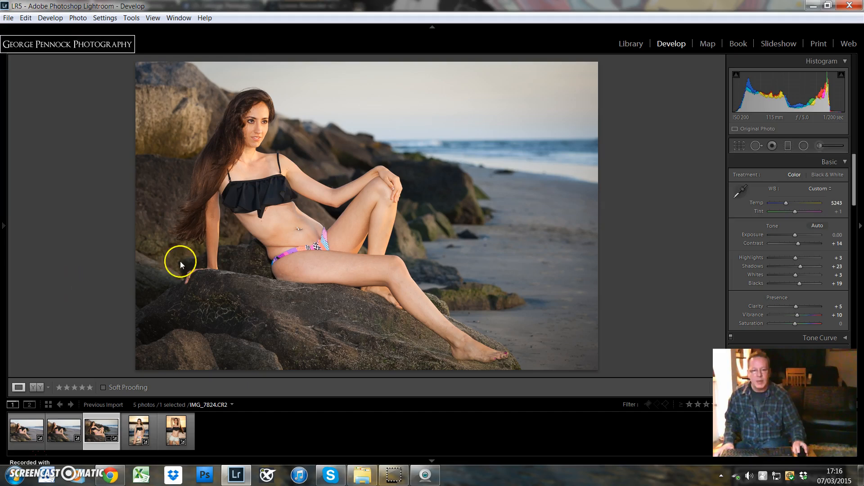
Clone out the dark mark on the shin below the raised knee with a size 49 Spot Removal spot.
{"action": "left_click", "coordinate": [389, 215]}
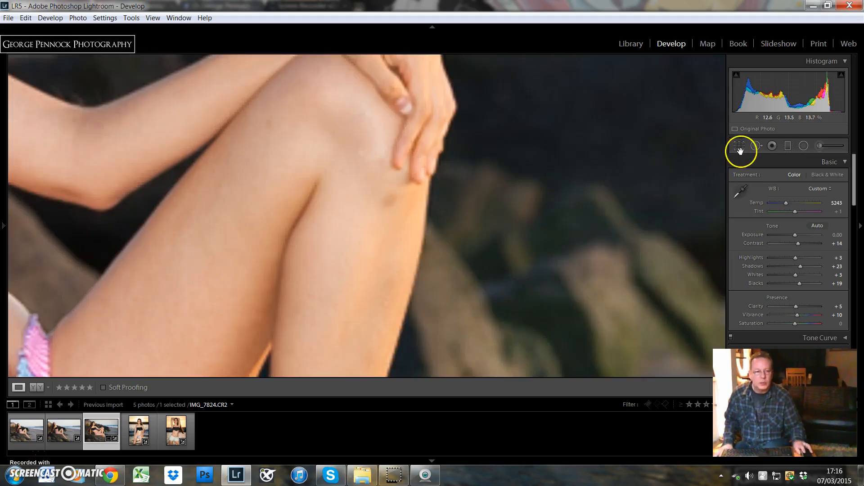
{"action": "left_click", "coordinate": [756, 146]}
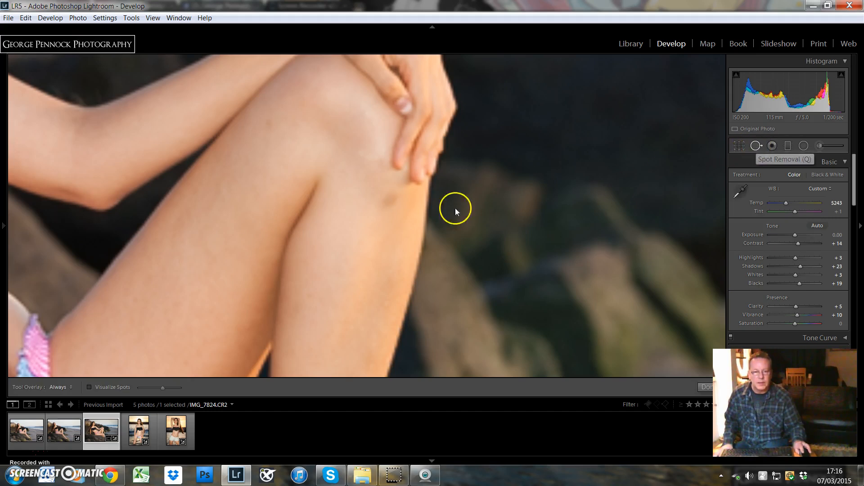
{"action": "scroll", "coordinate": [385, 221], "scroll_direction": "down", "scroll_amount": 5}
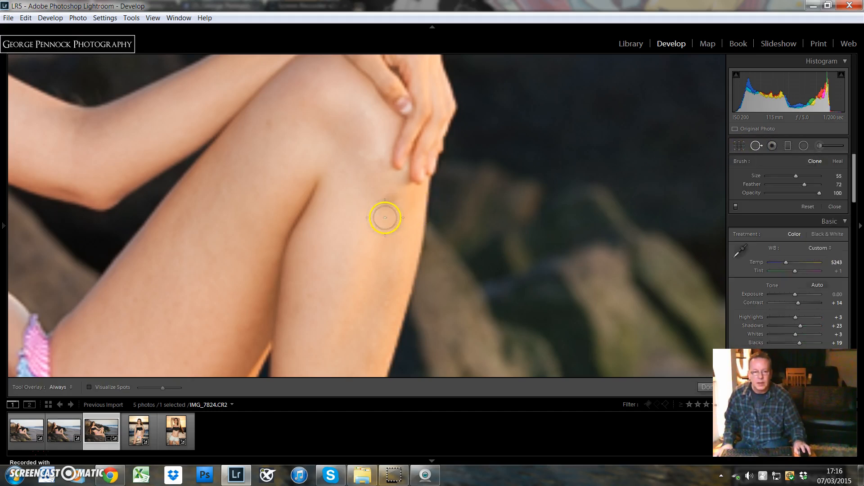
{"action": "left_click", "coordinate": [386, 209]}
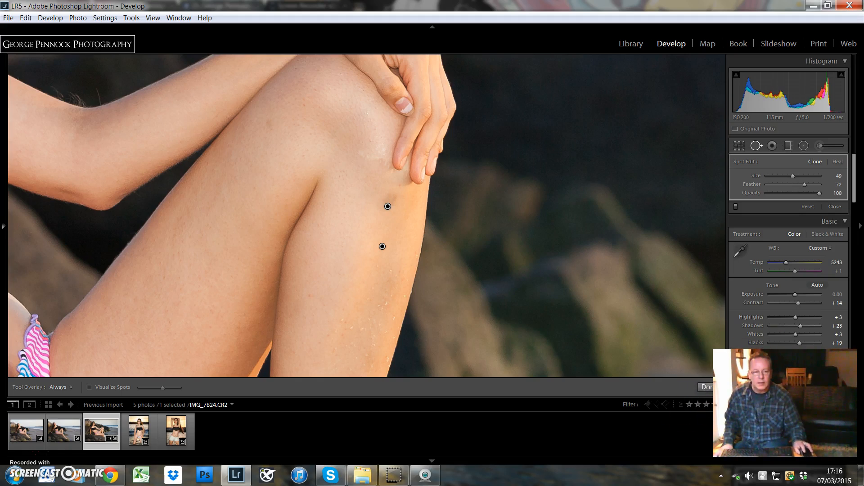
{"action": "left_click", "coordinate": [702, 386]}
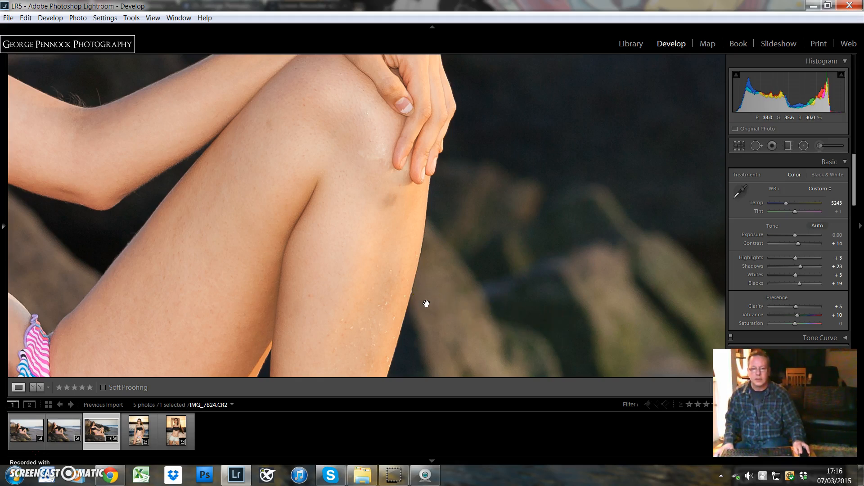
{"action": "key", "text": "ctrl+y"}
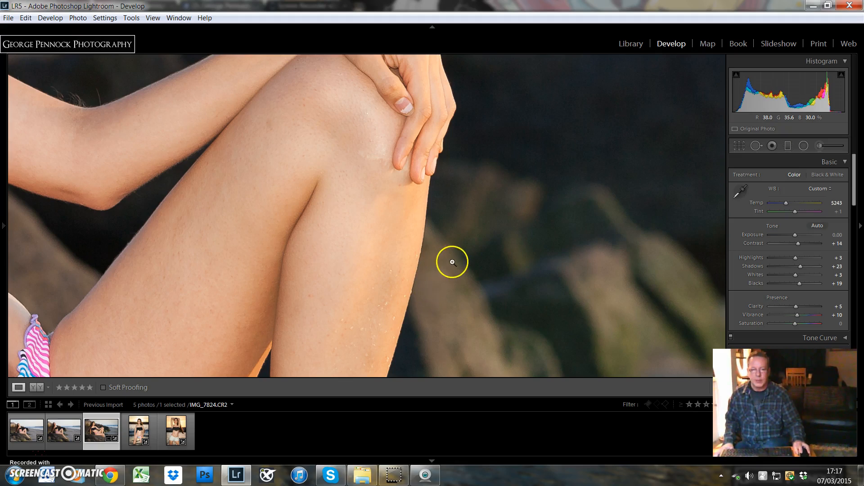
Show the whole photo in a before-and-after view to compare the edit with the original.
{"action": "left_click", "coordinate": [416, 251]}
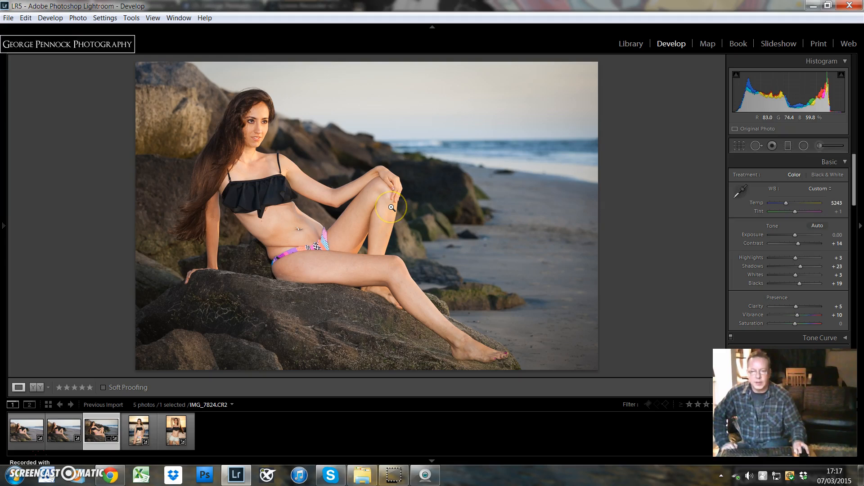
{"action": "left_click", "coordinate": [33, 388]}
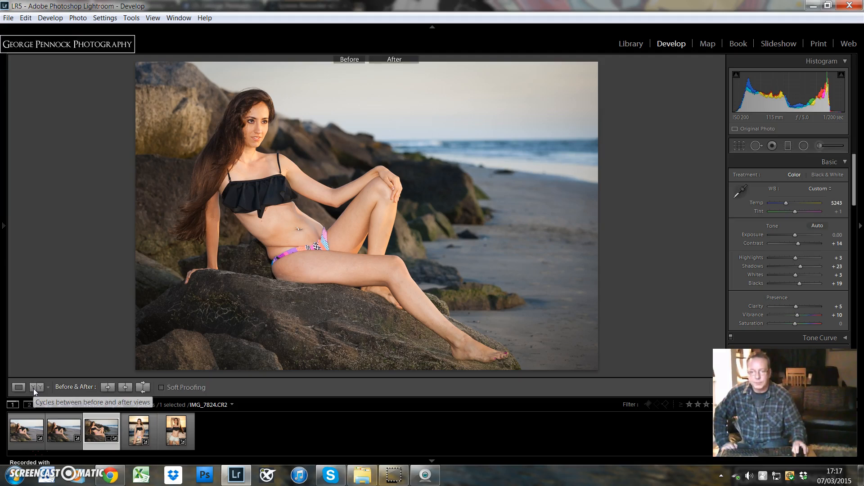